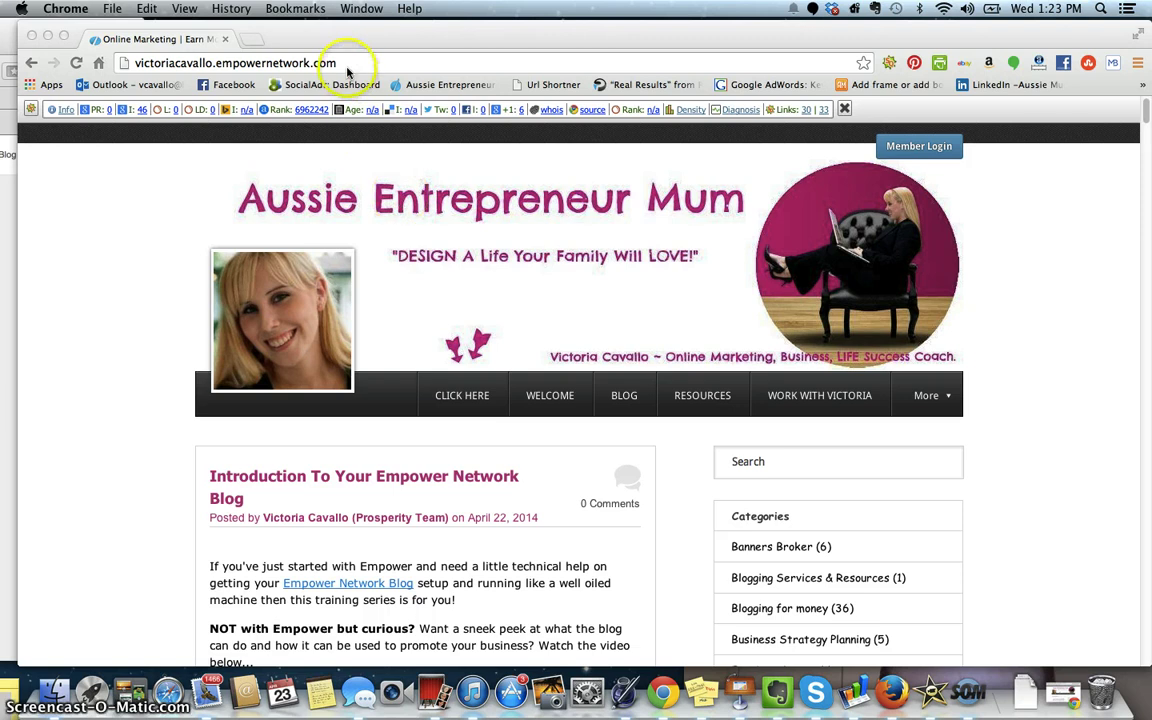
Highlight the subdomain part of the blog's empowernetwork.com web address to examine how it is built
left_click(316, 63)
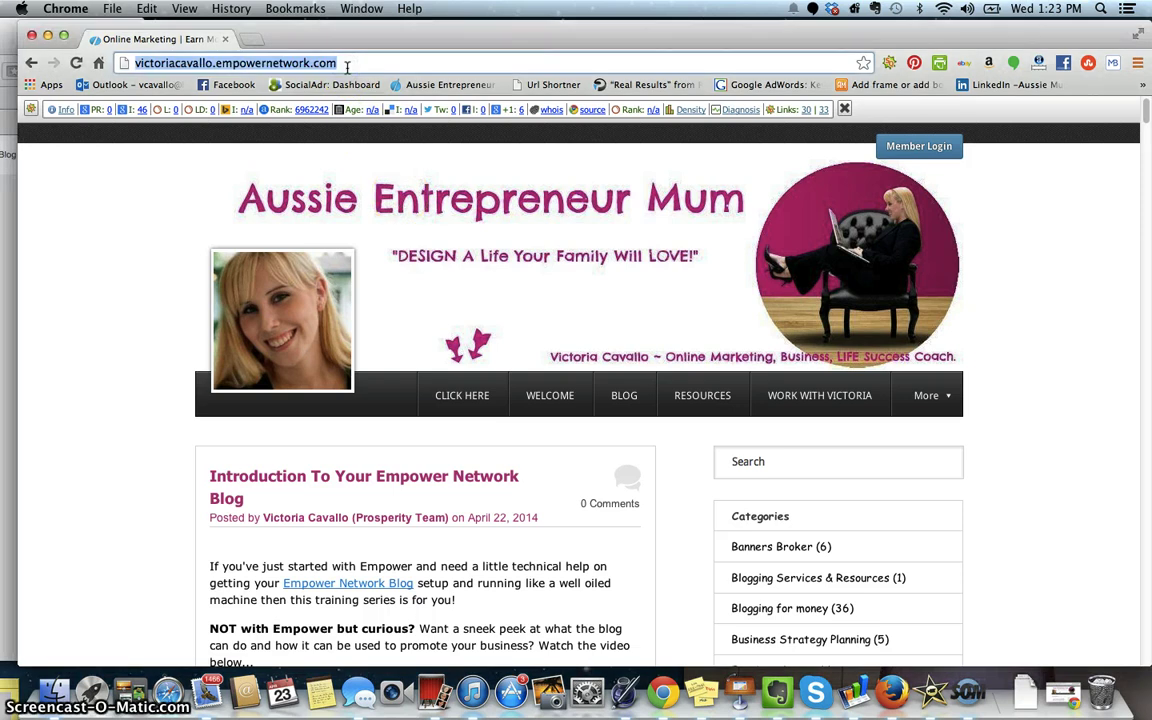
left_click(347, 62)
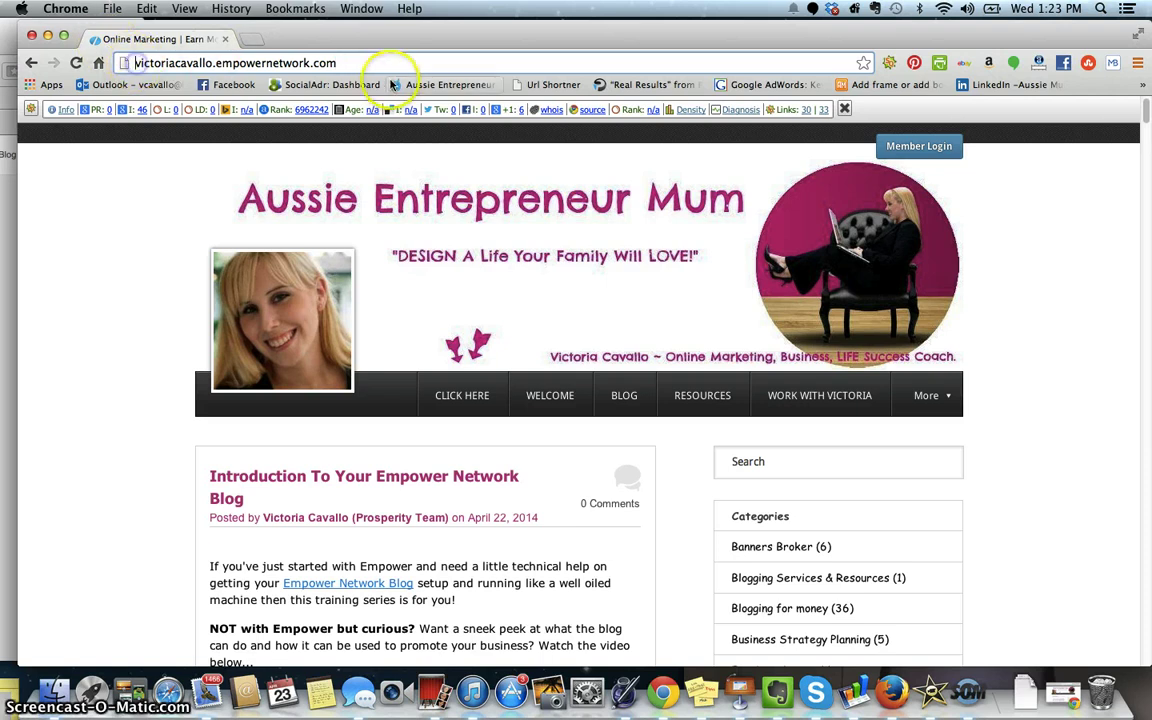
left_click(369, 64)
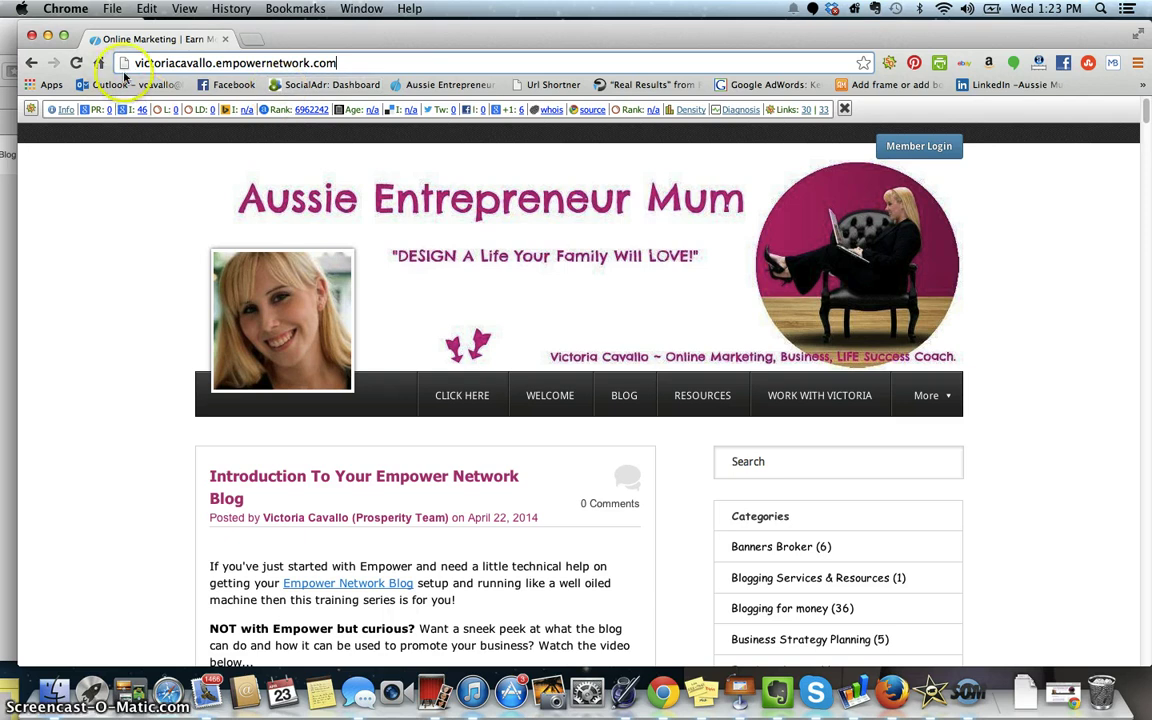
left_click_drag(134, 62, 197, 63)
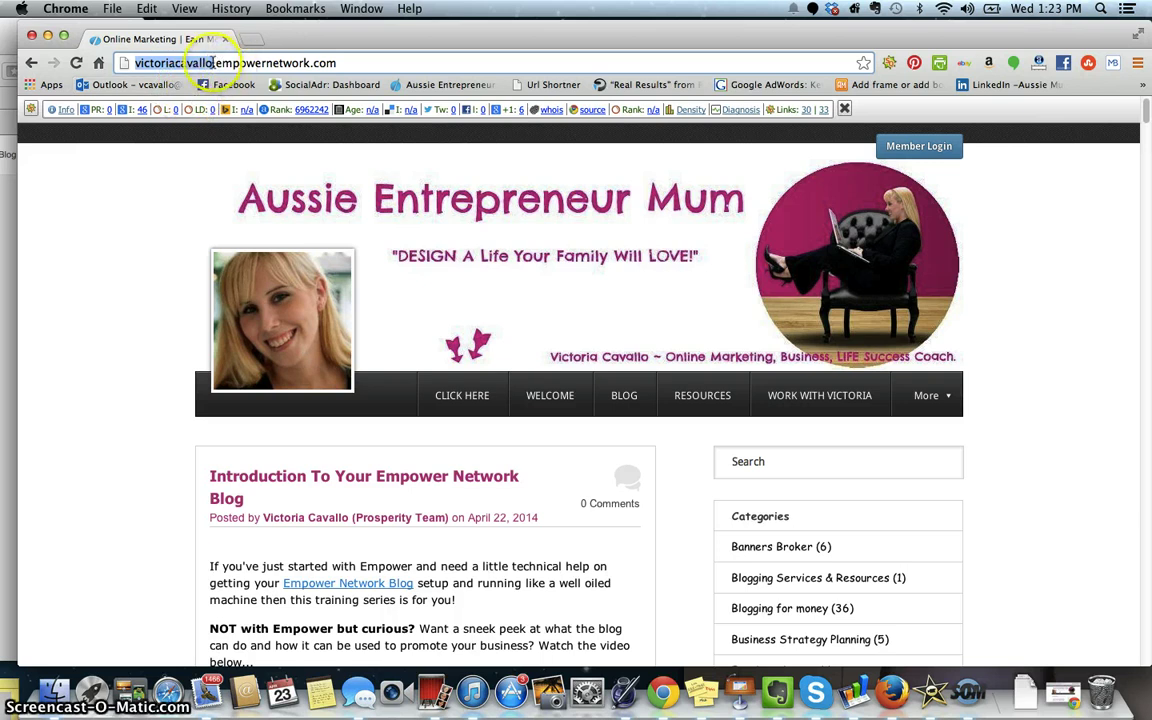
left_click(350, 62)
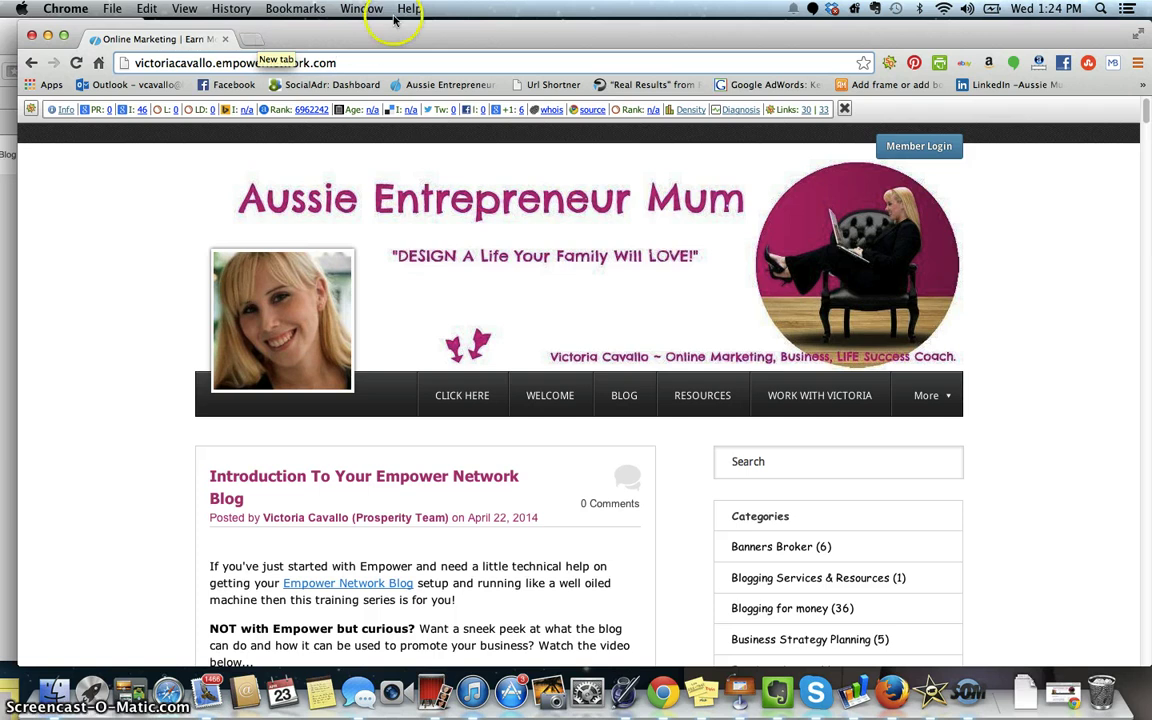
Open aussieentrepreneurmum.com.au in a new tab and highlight its web address
left_click(250, 38)
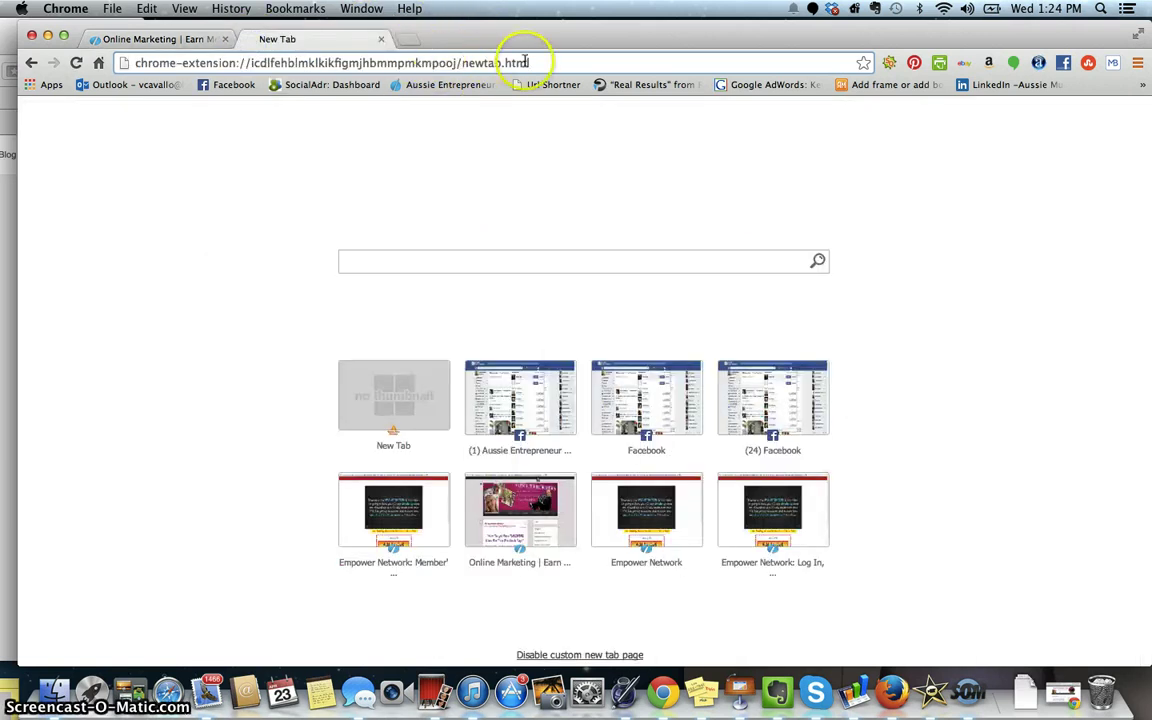
left_click_drag(530, 63, 138, 80)
type("aussieentrepreneurmum.com.au")
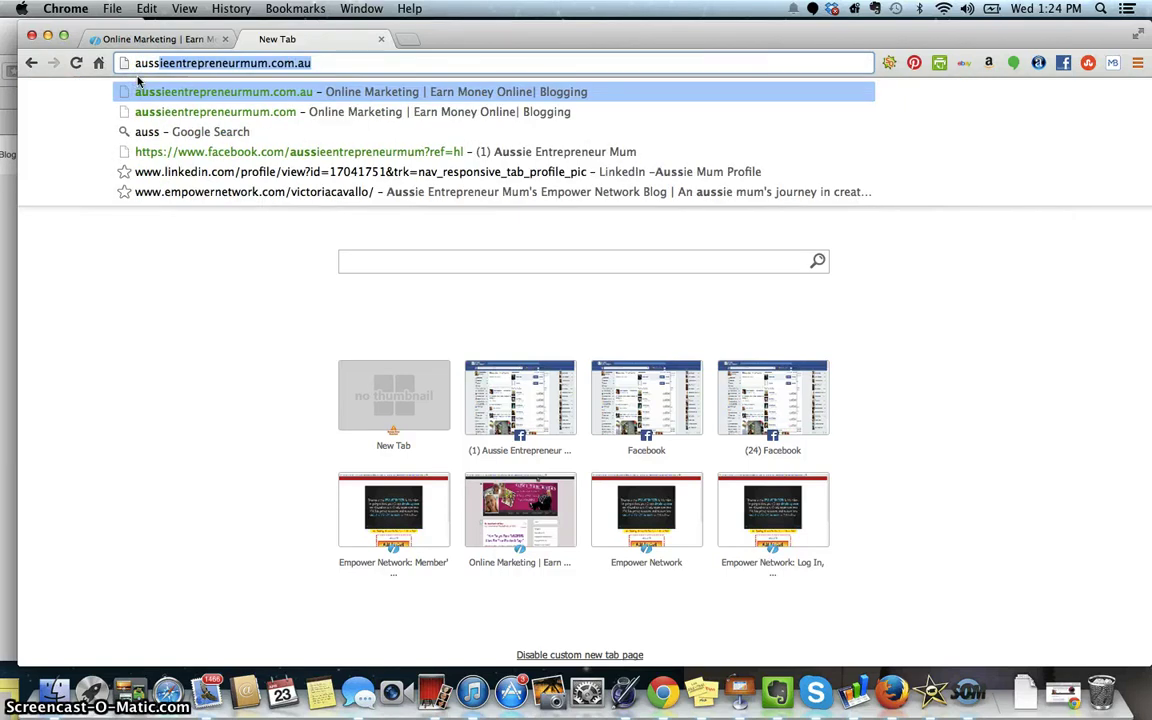
key("Return")
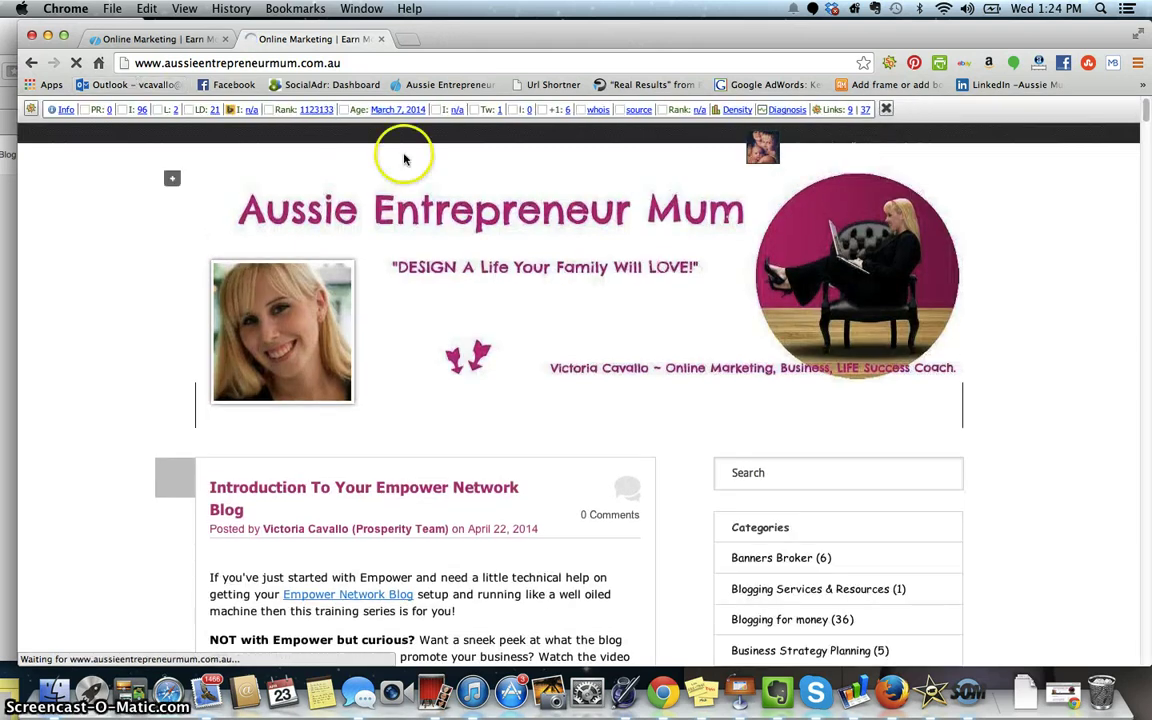
left_click(380, 63)
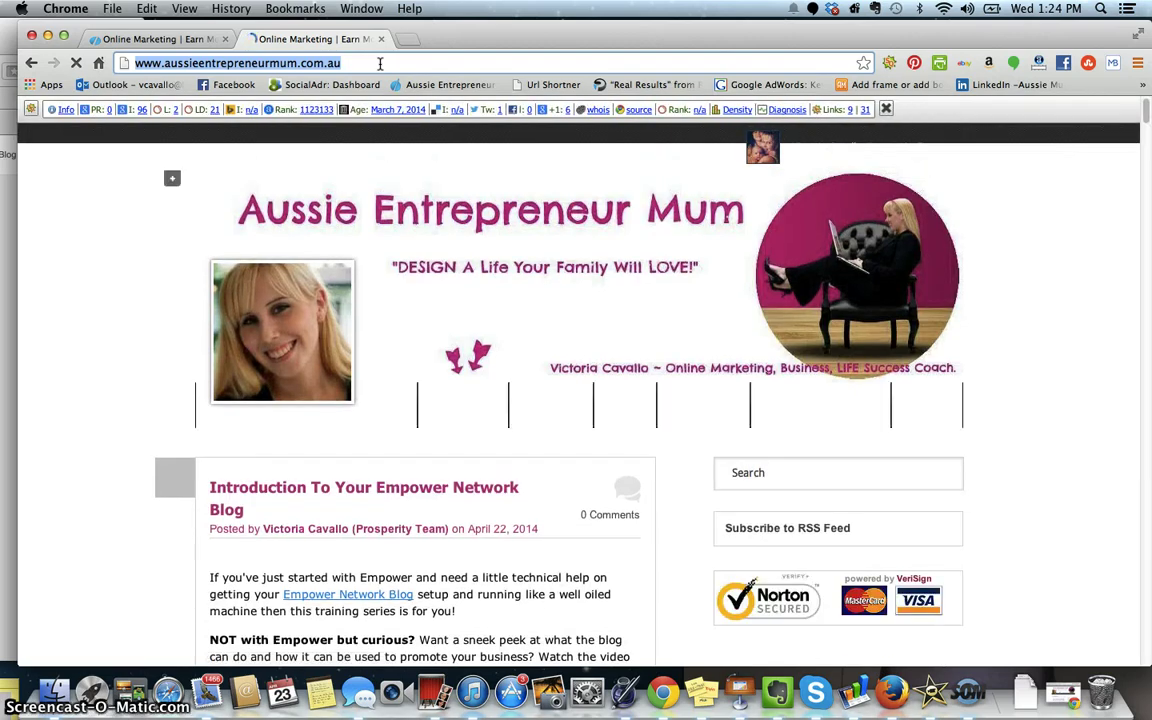
left_click(380, 63)
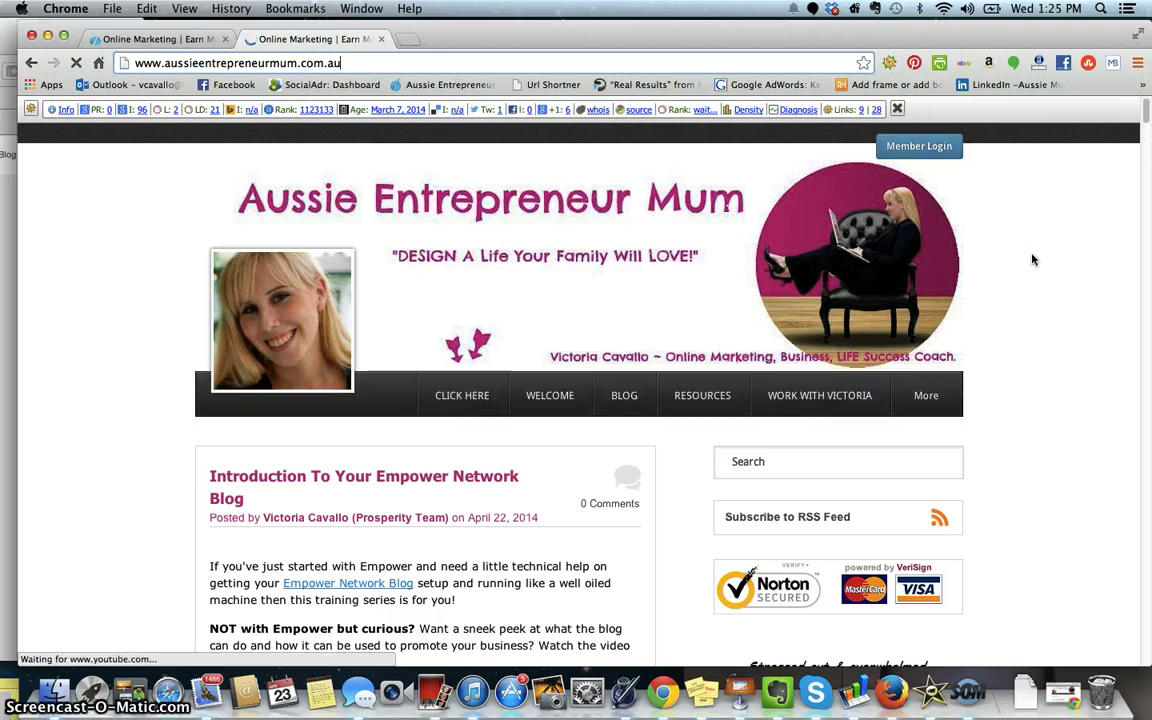
Look through the posts on the custom-domain blog's home page and return to its header
left_click(1023, 298)
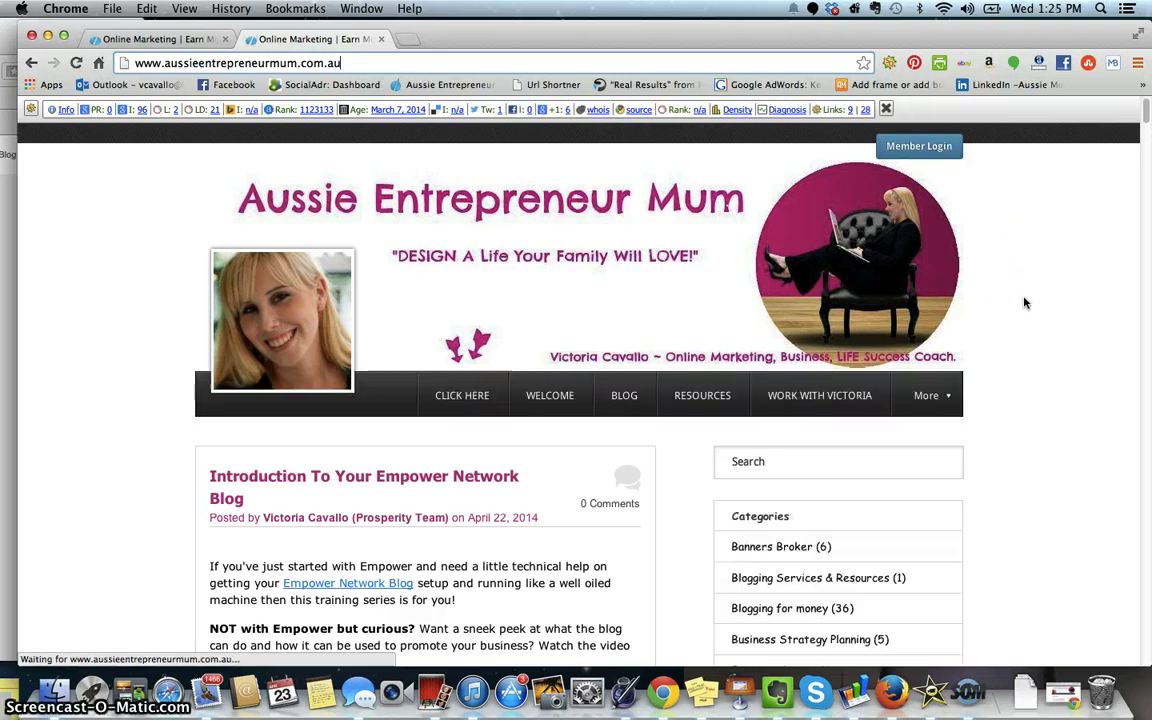
scroll(1024, 302, "down", 1)
scroll(1024, 302, "down", 15)
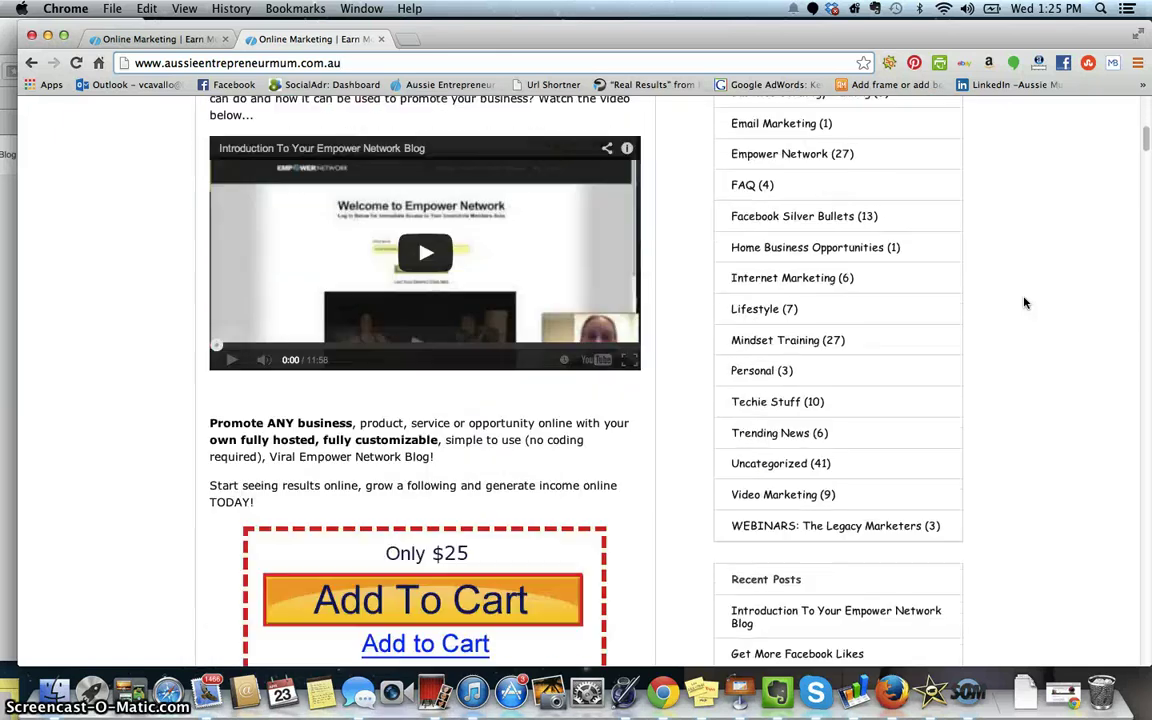
scroll(1024, 302, "down", 20)
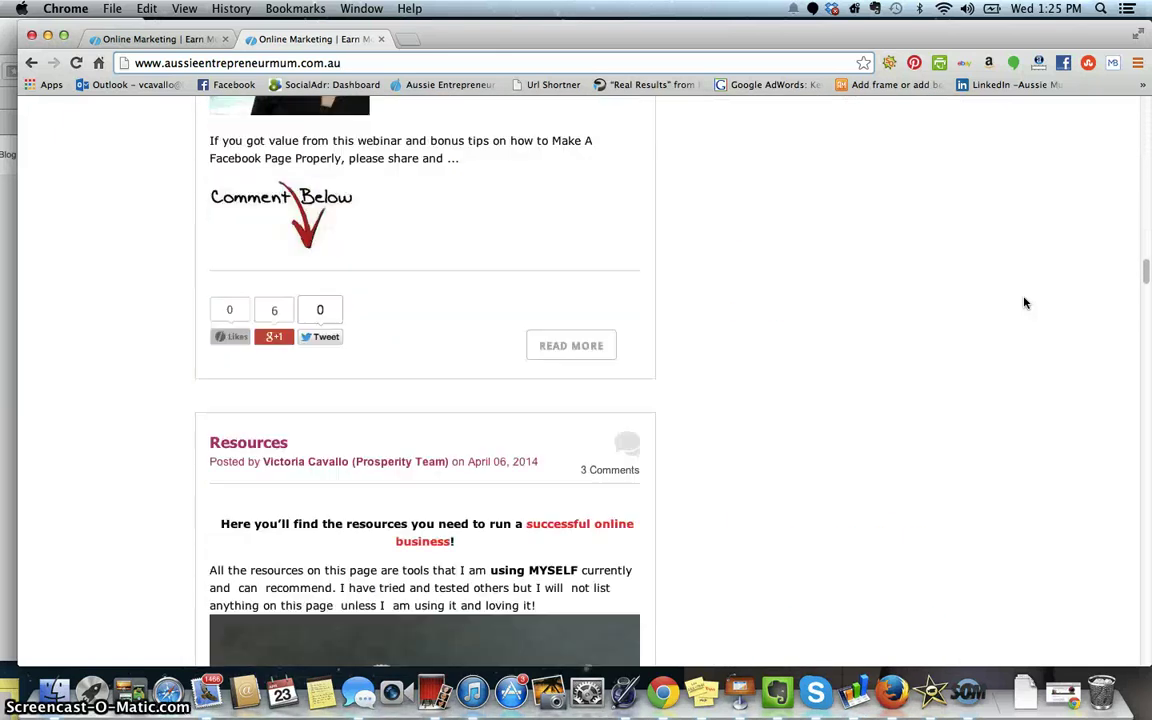
scroll(1024, 302, "up", 20)
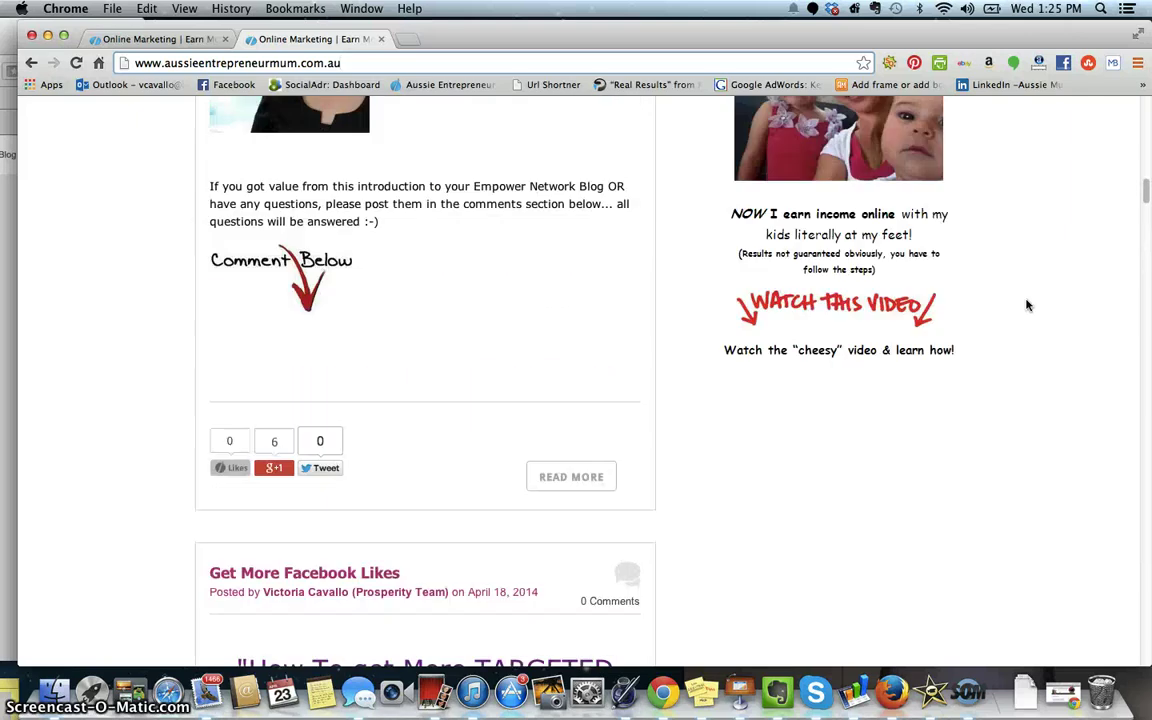
left_click(1033, 302)
scroll(1033, 302, "up", 5)
left_click(1048, 313)
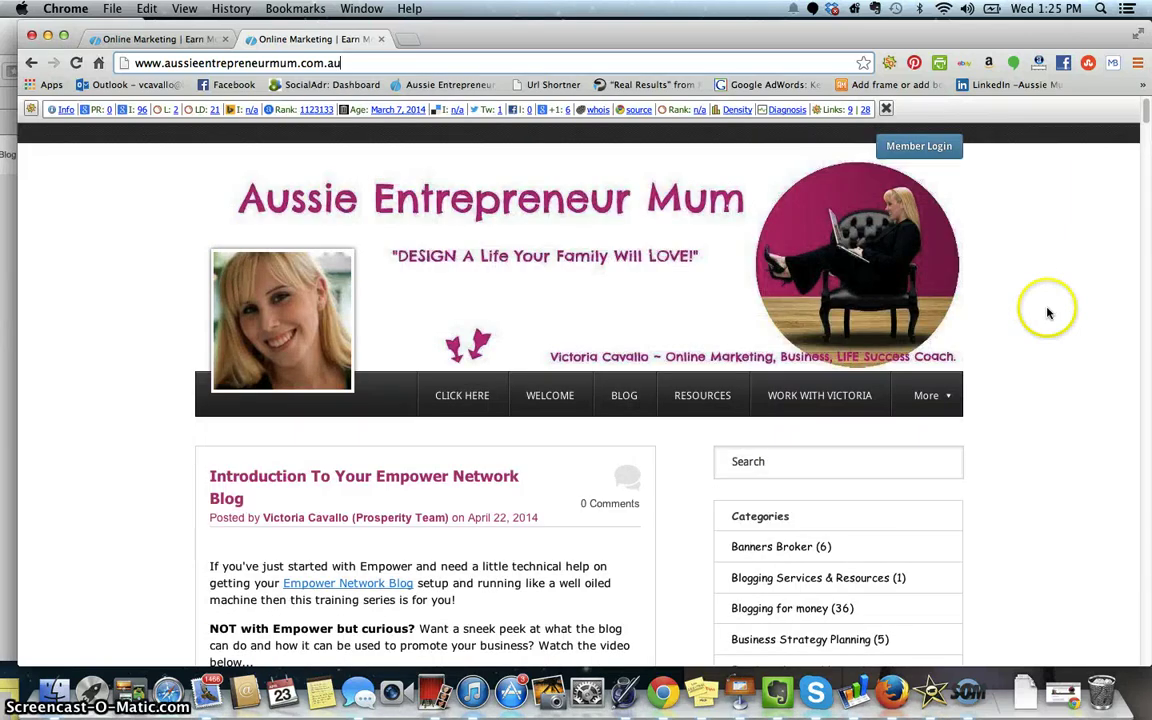
left_click(1053, 290)
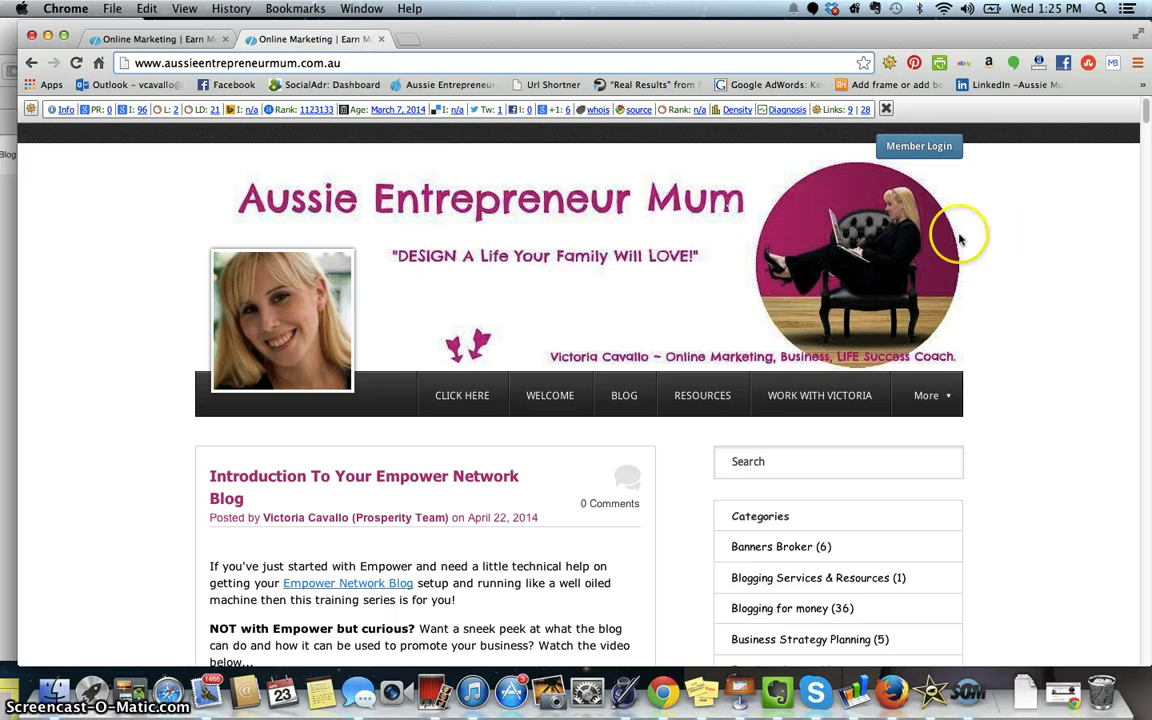
Open the post "Introduction To Your Empower Network Blog" to inspect its full web address, and return to the blog's home page
left_click(268, 481)
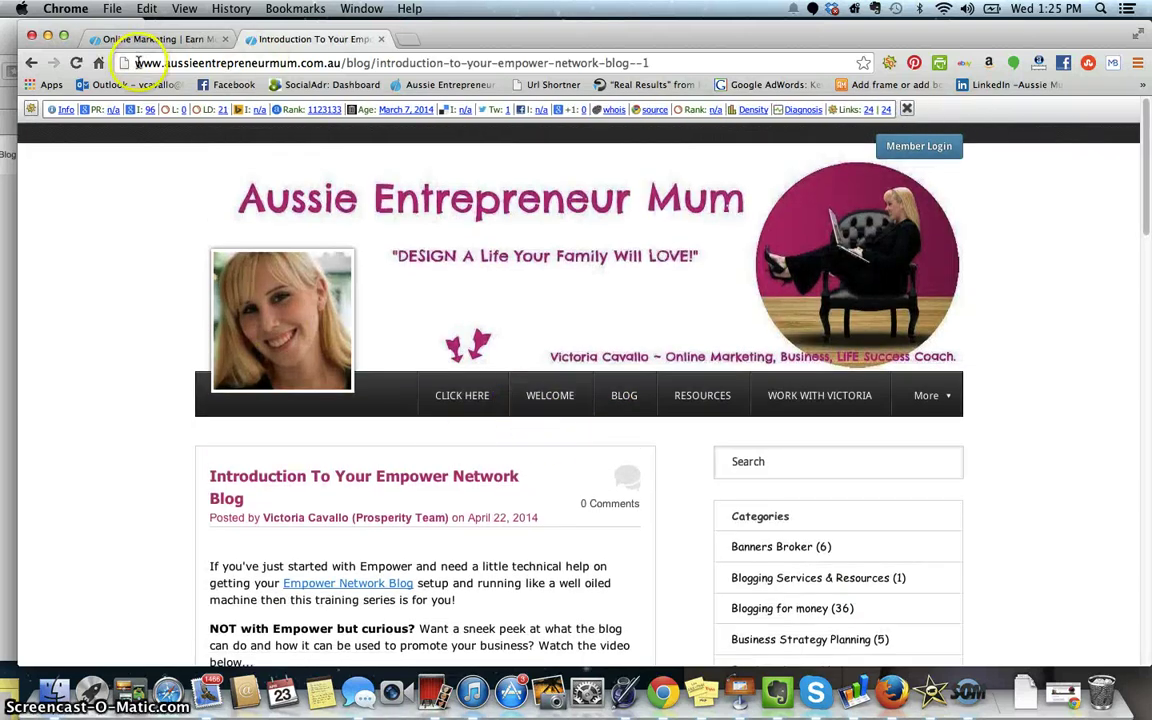
left_click_drag(135, 63, 684, 72)
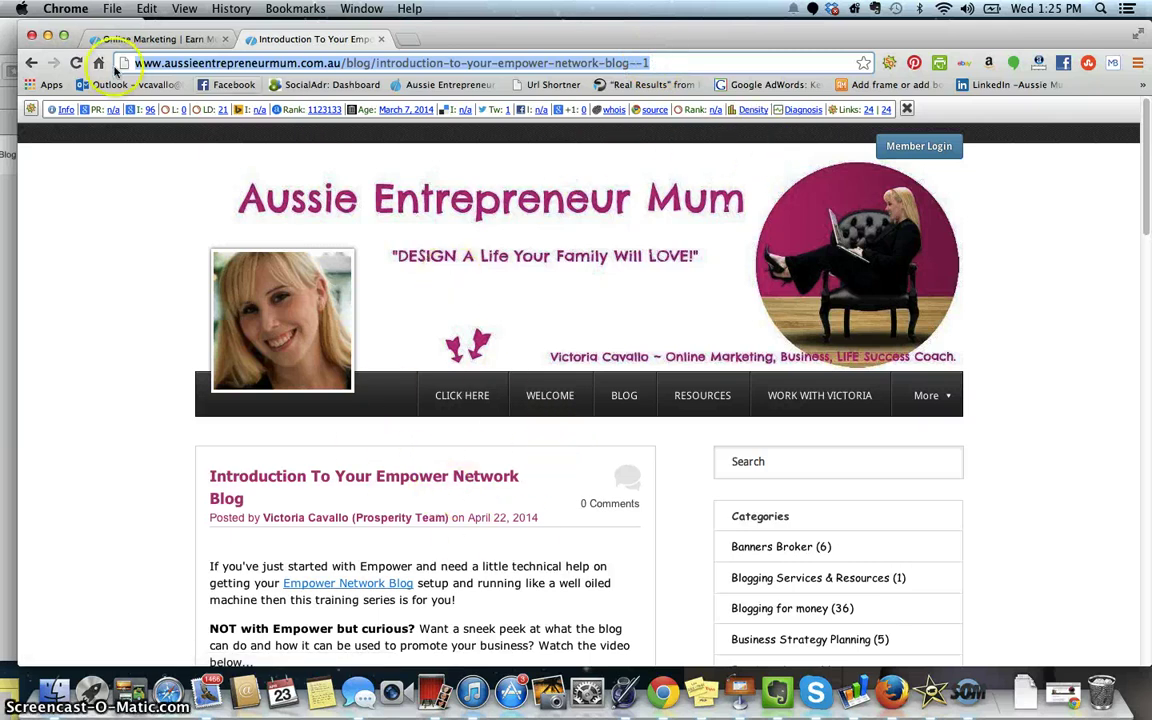
left_click(31, 62)
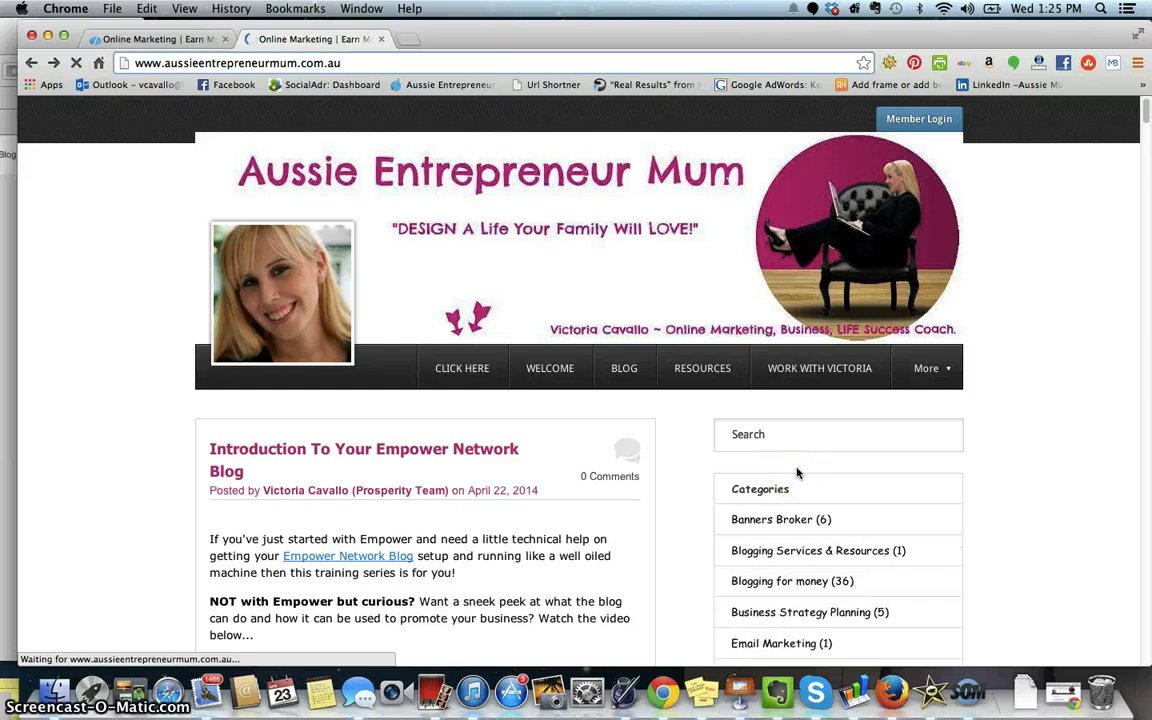
Open the "Get More Facebook Likes" post from the home page and highlight its full web address
scroll(797, 472, "down", 10)
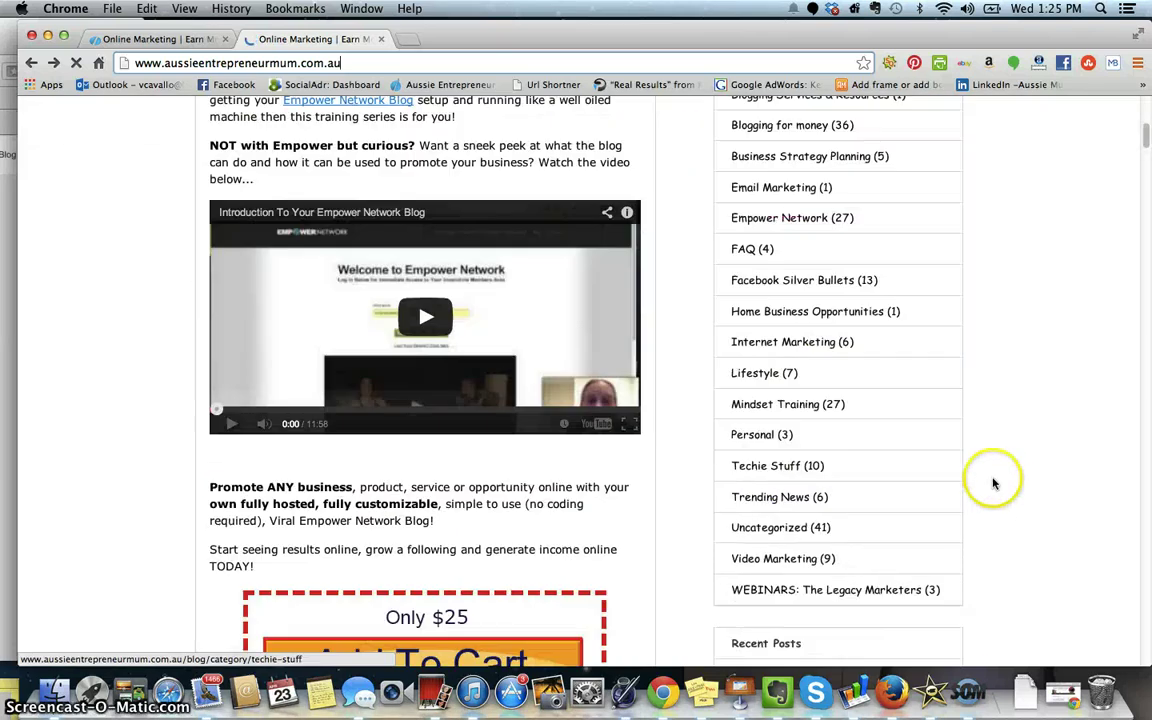
scroll(993, 484, "down", 20)
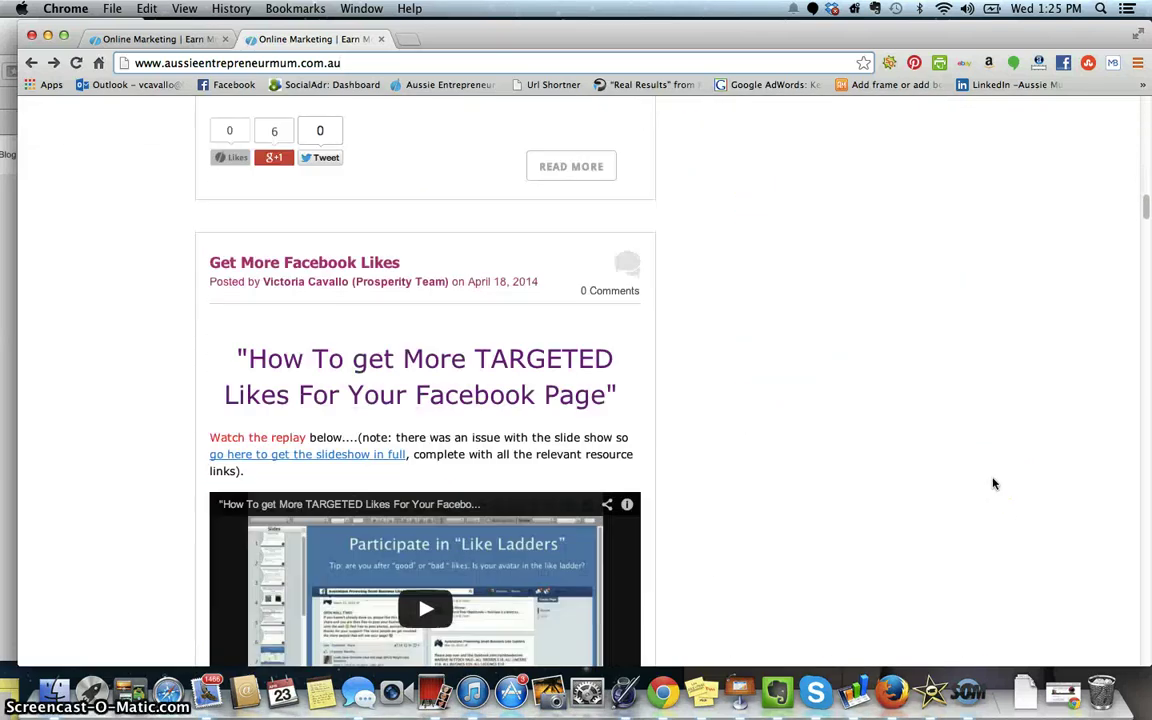
left_click(340, 262)
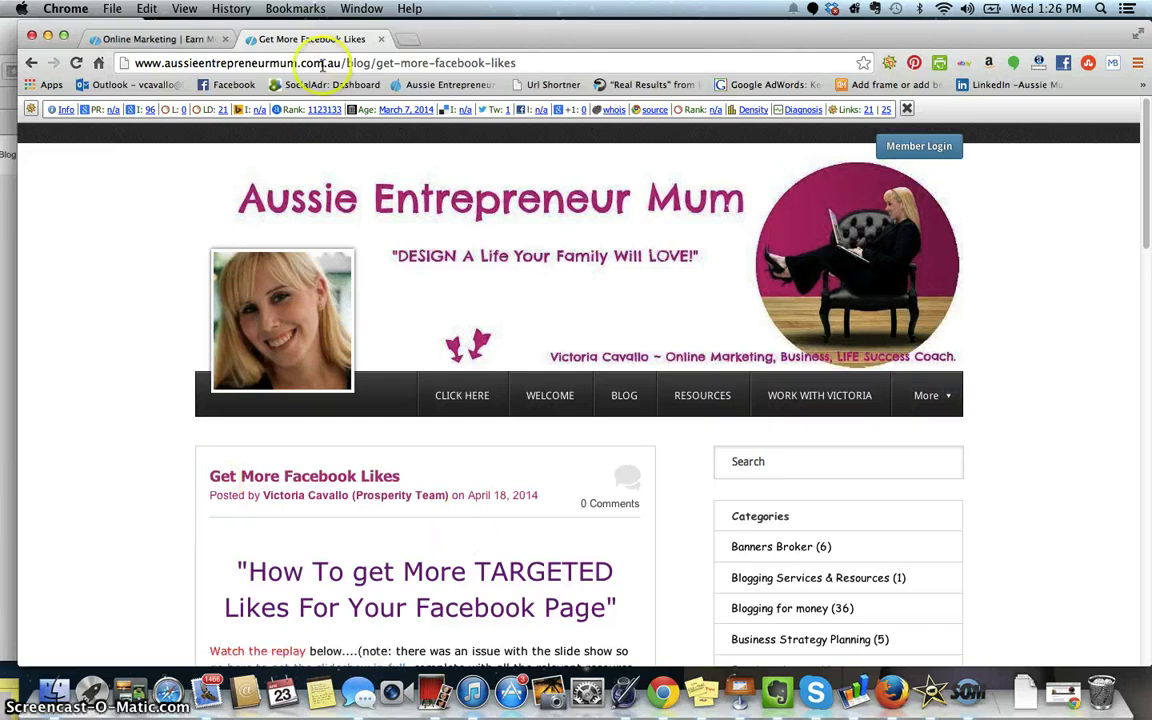
left_click(466, 53)
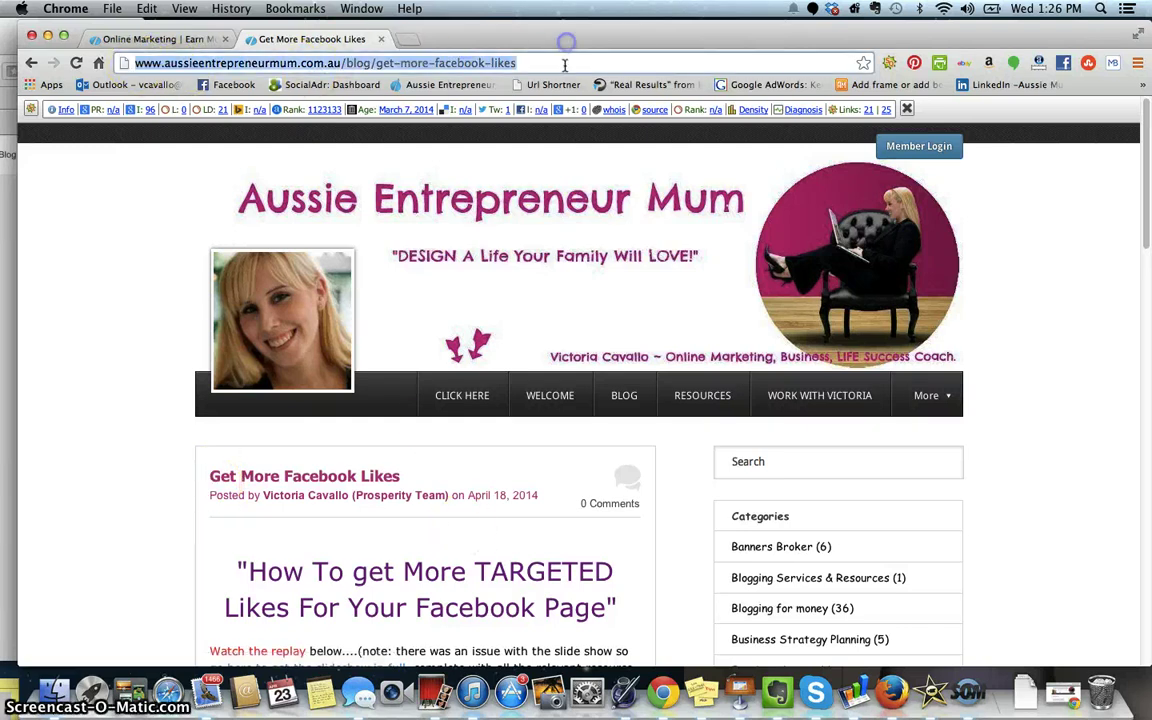
left_click(564, 64)
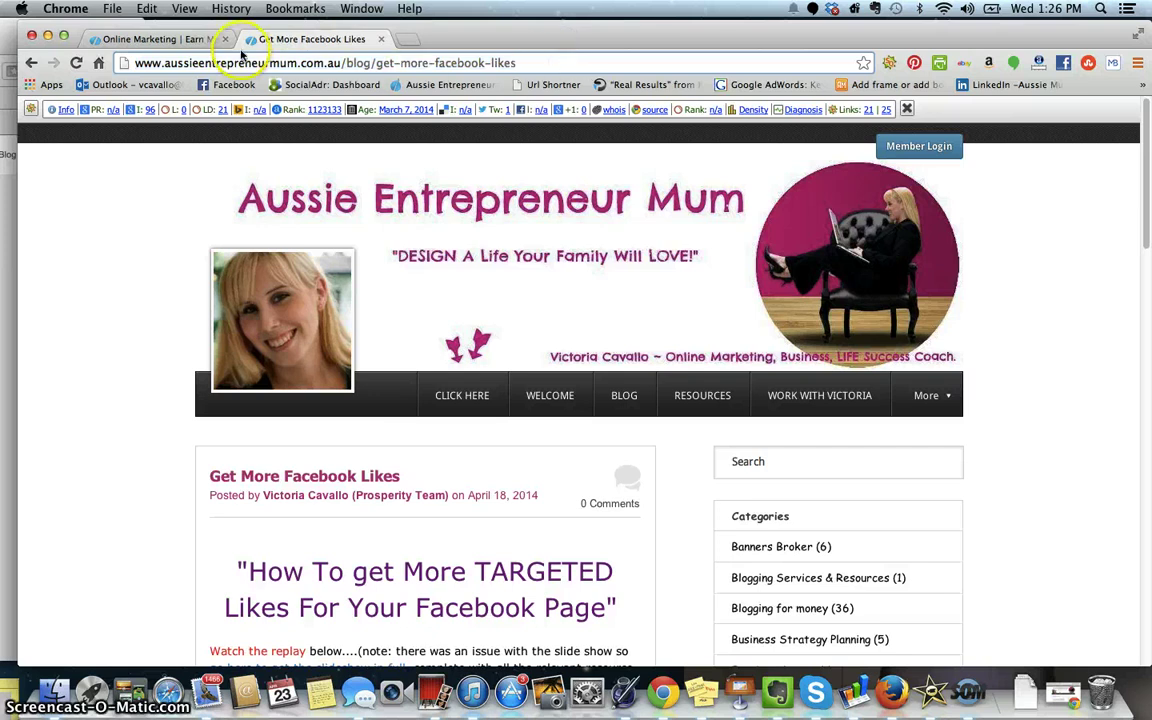
left_click(537, 62)
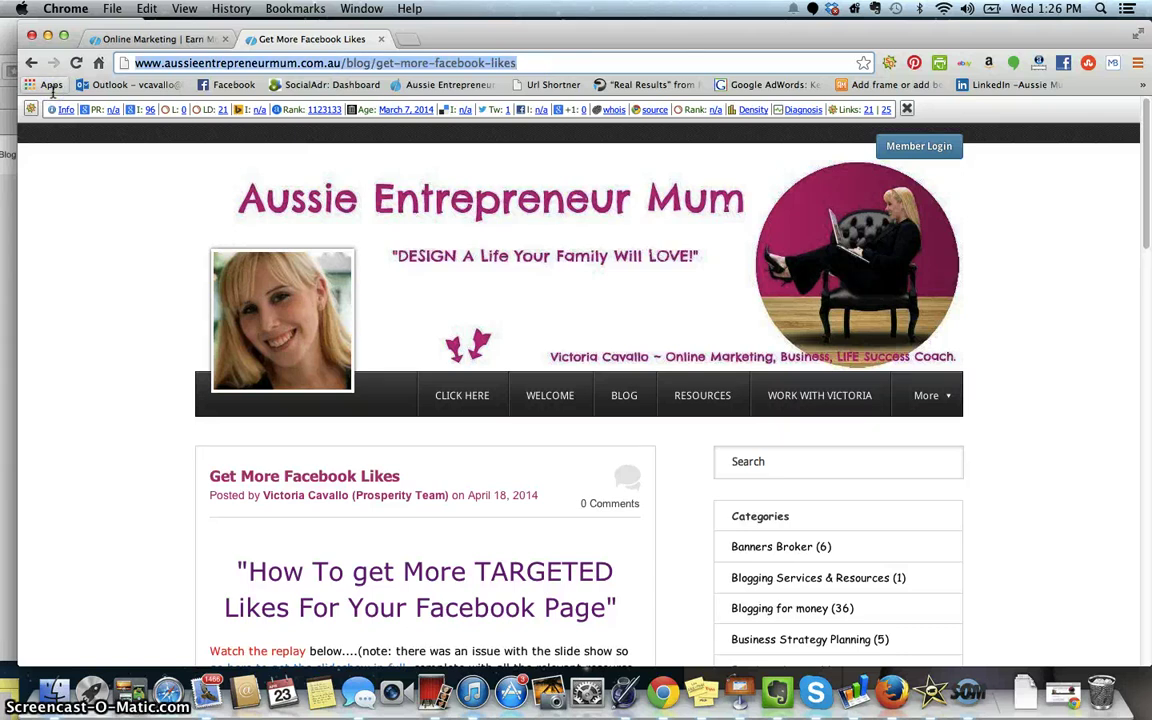
left_click(968, 693)
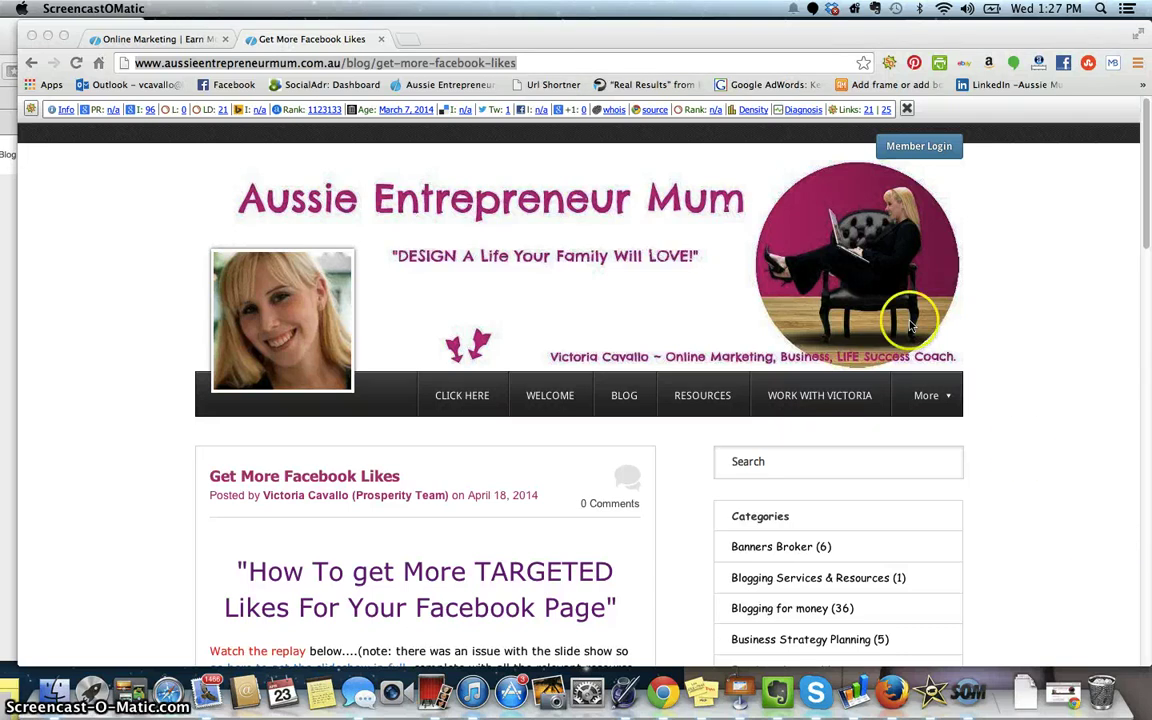
Open godaddy.com in a new tab and search for a .com domain made of the blog owner's full name
left_click(408, 42)
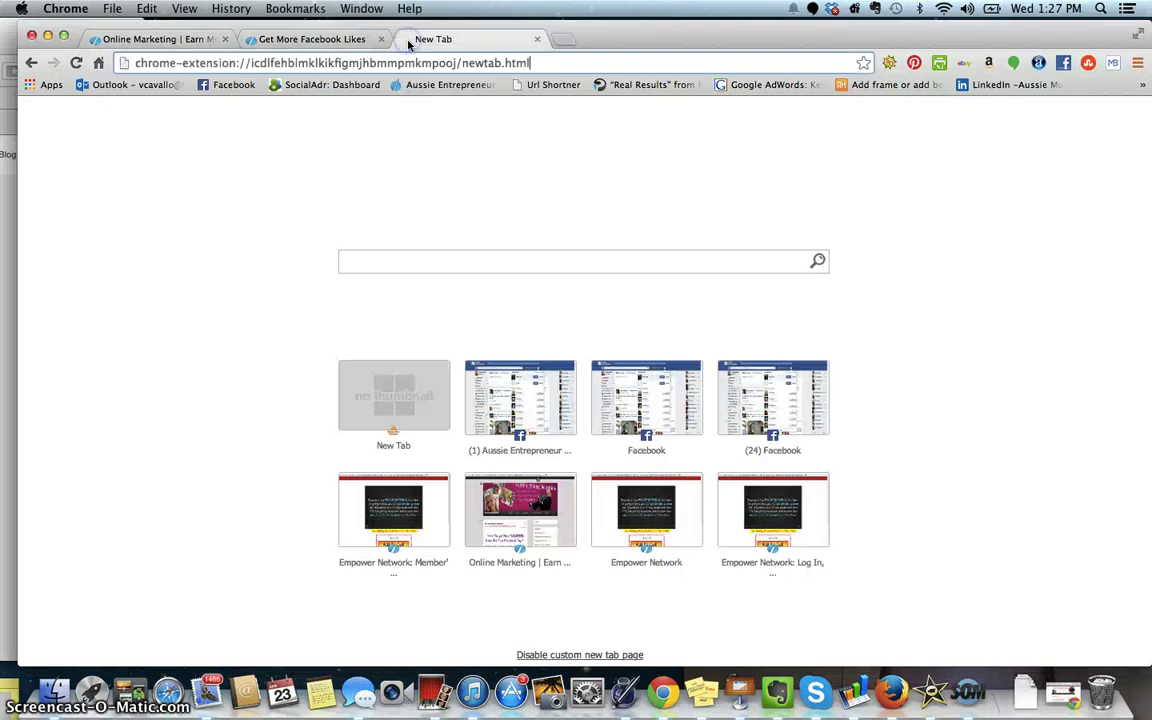
left_click(265, 66)
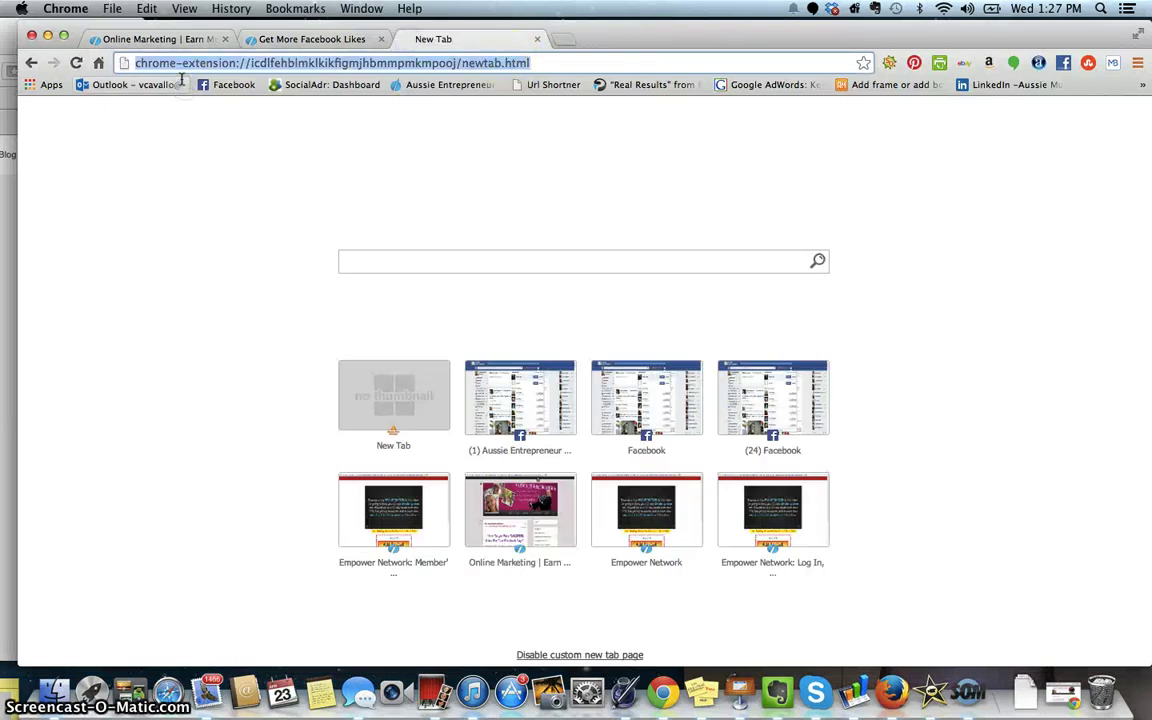
type("godaddy")
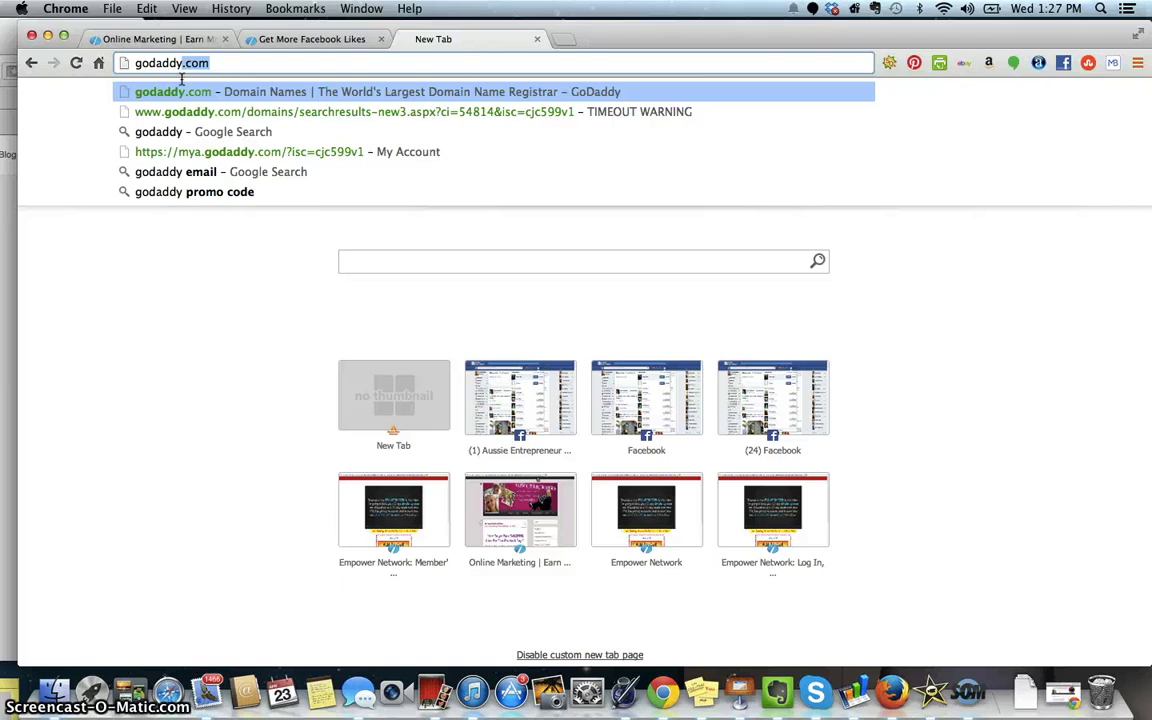
key("Return")
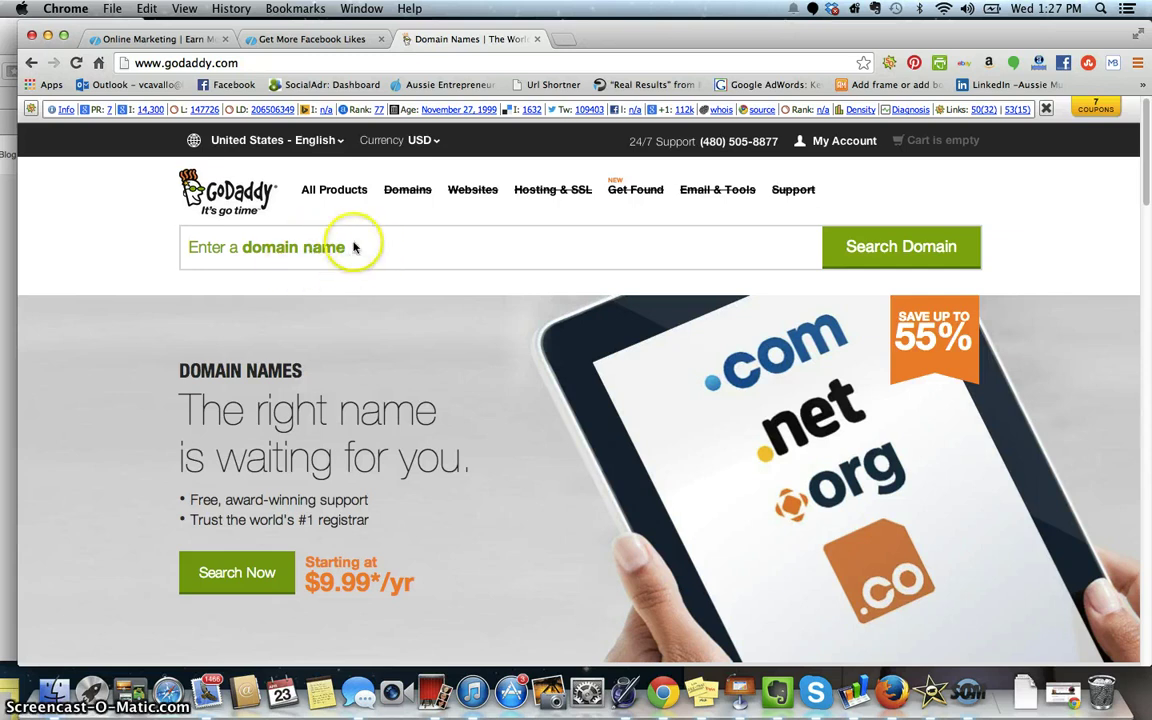
type("victoriacavallo.com")
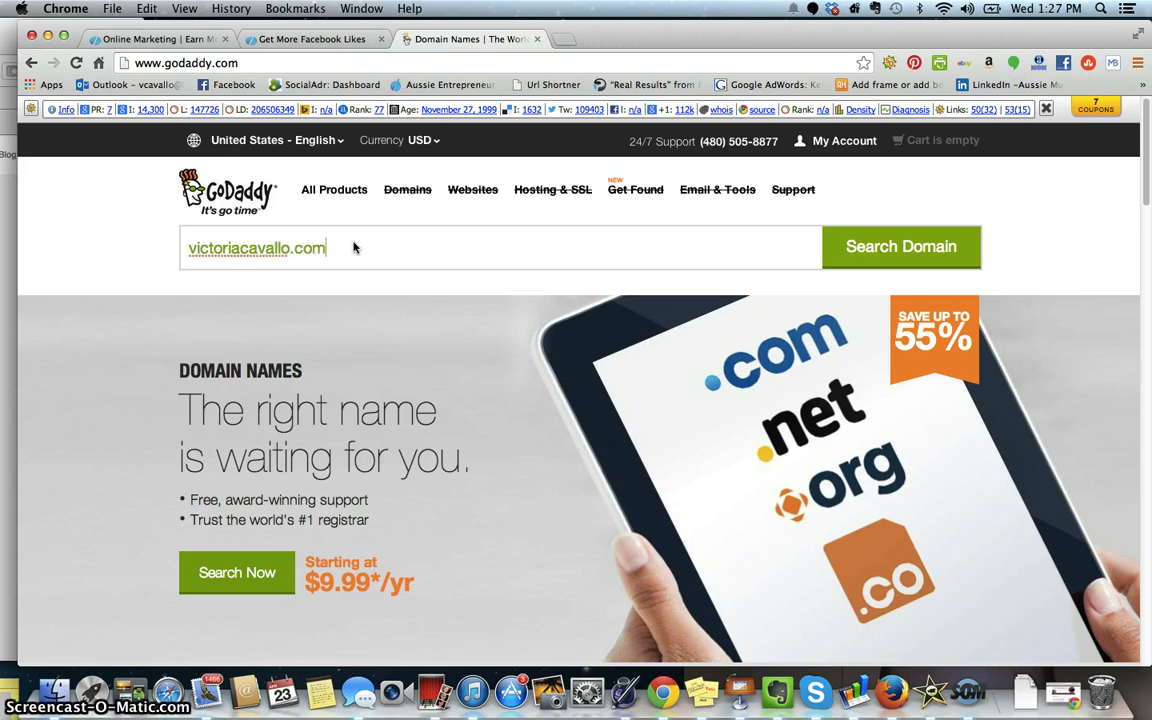
left_click(870, 250)
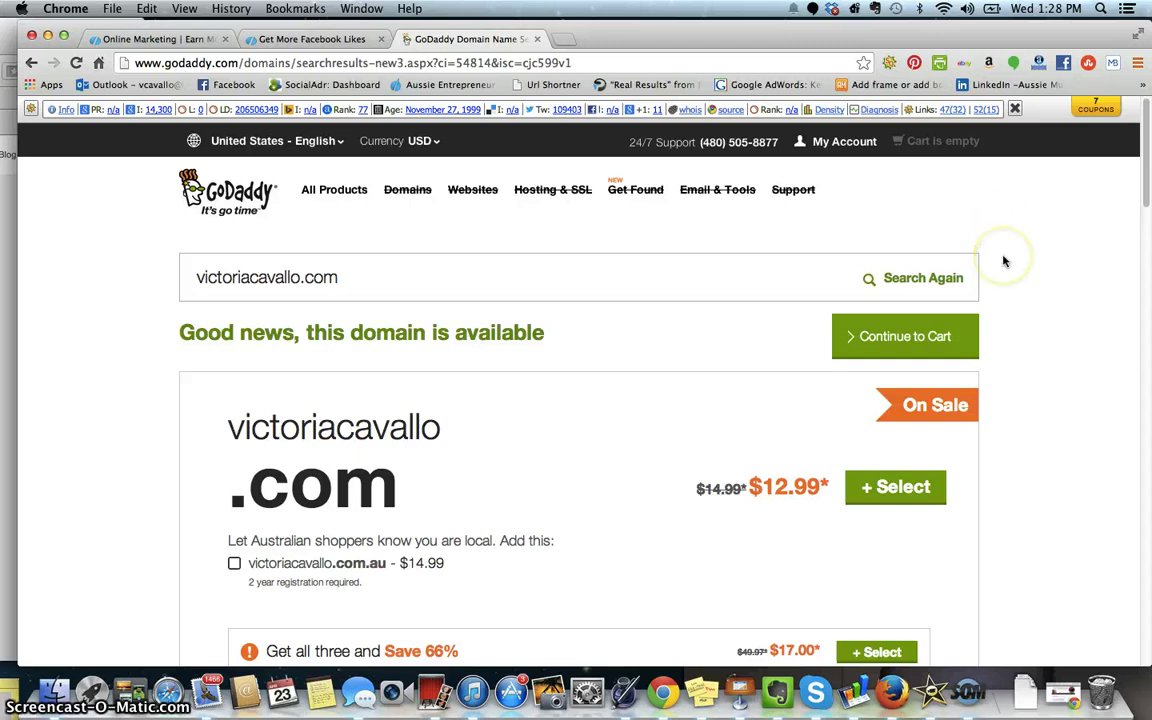
Visit the GoDaddy account page and log in with the prefilled credentials
left_click(843, 141)
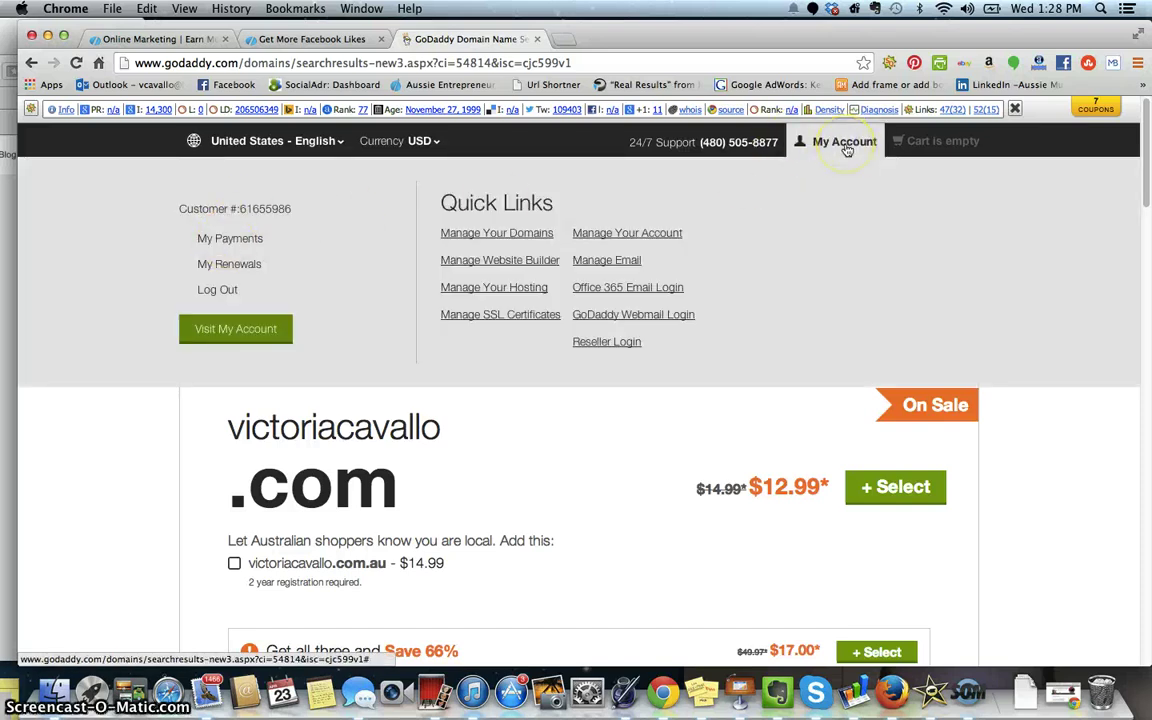
left_click(240, 333)
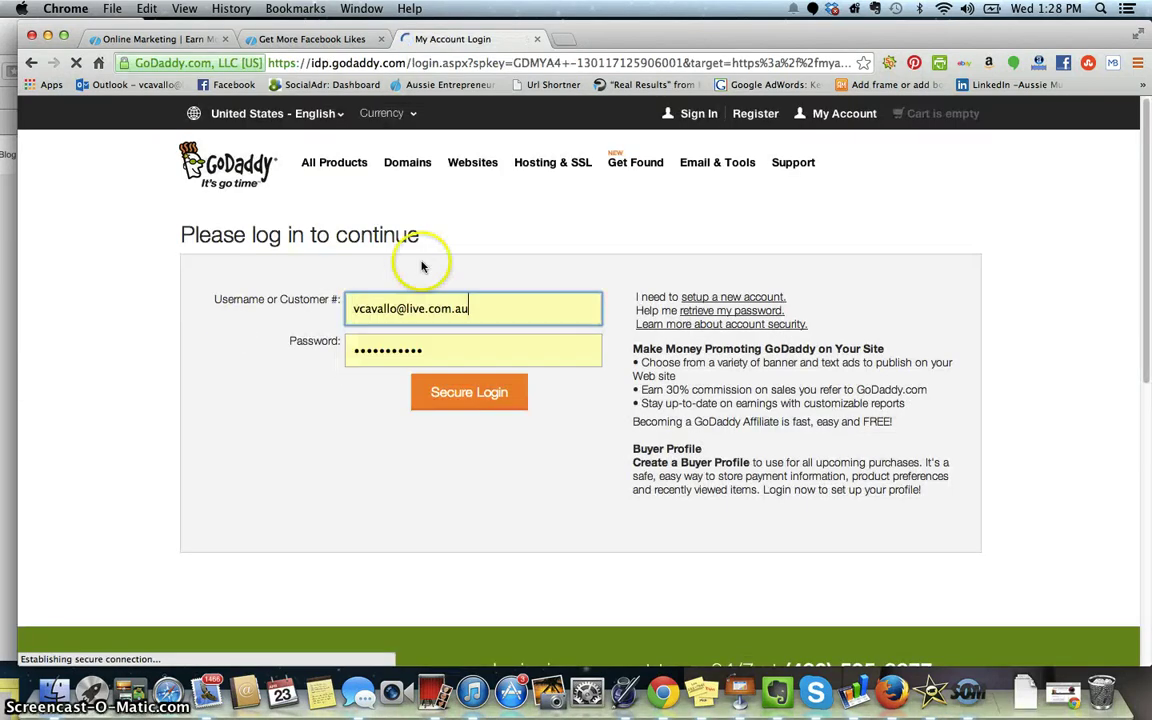
left_click(474, 392)
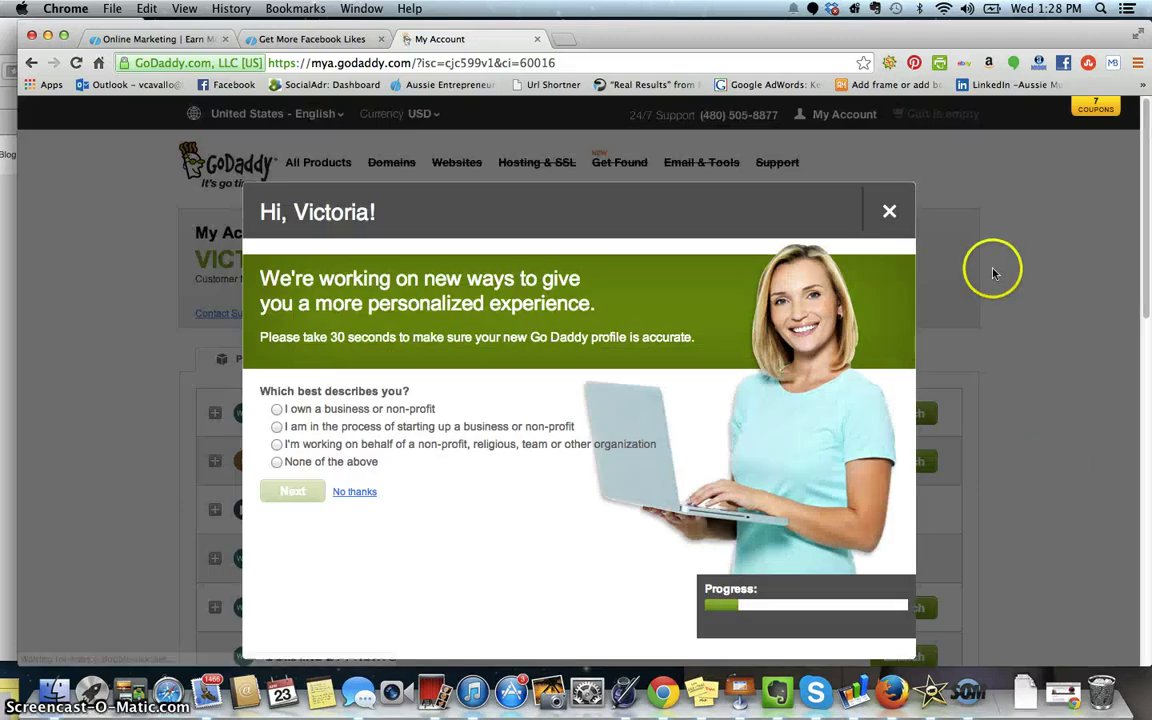
Dismiss the profile survey, expand the account's Domains list and open the details of the .ws domain
left_click(889, 211)
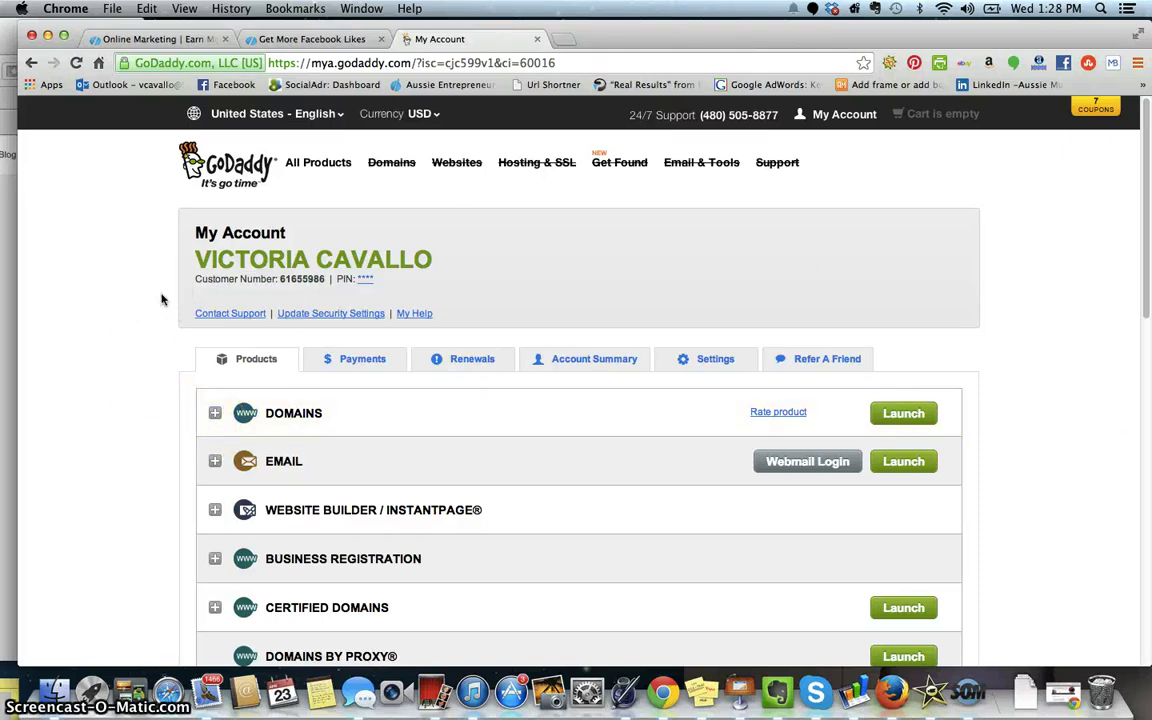
left_click(215, 415)
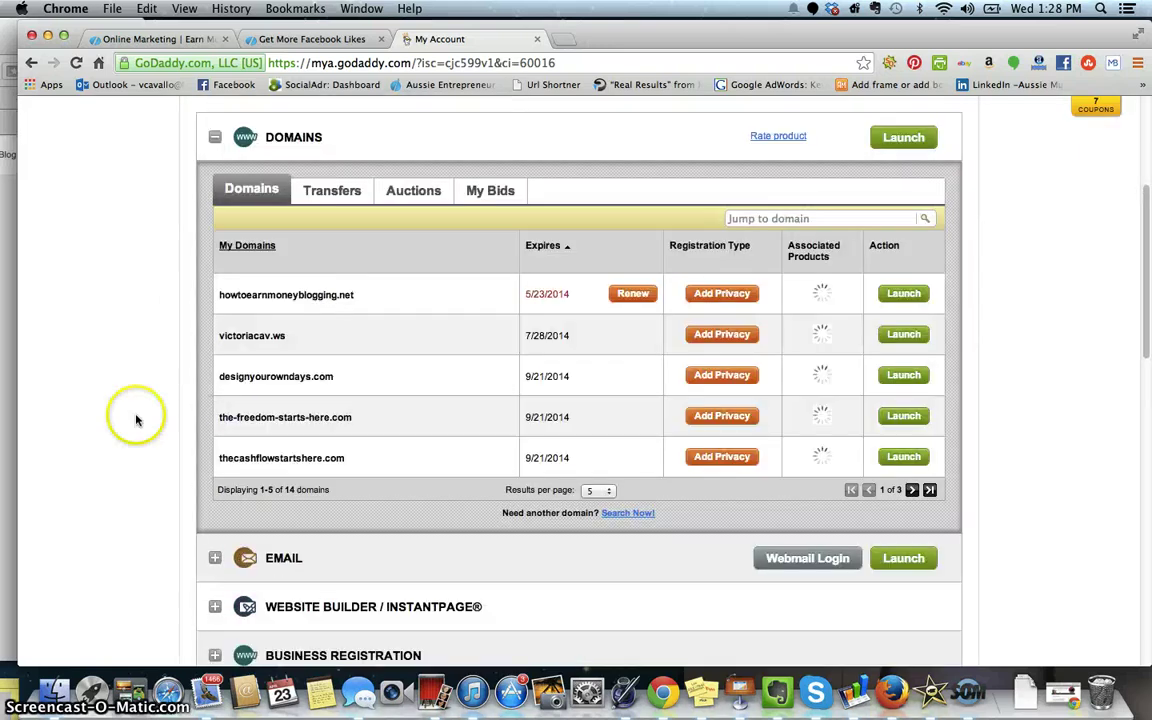
left_click(214, 138)
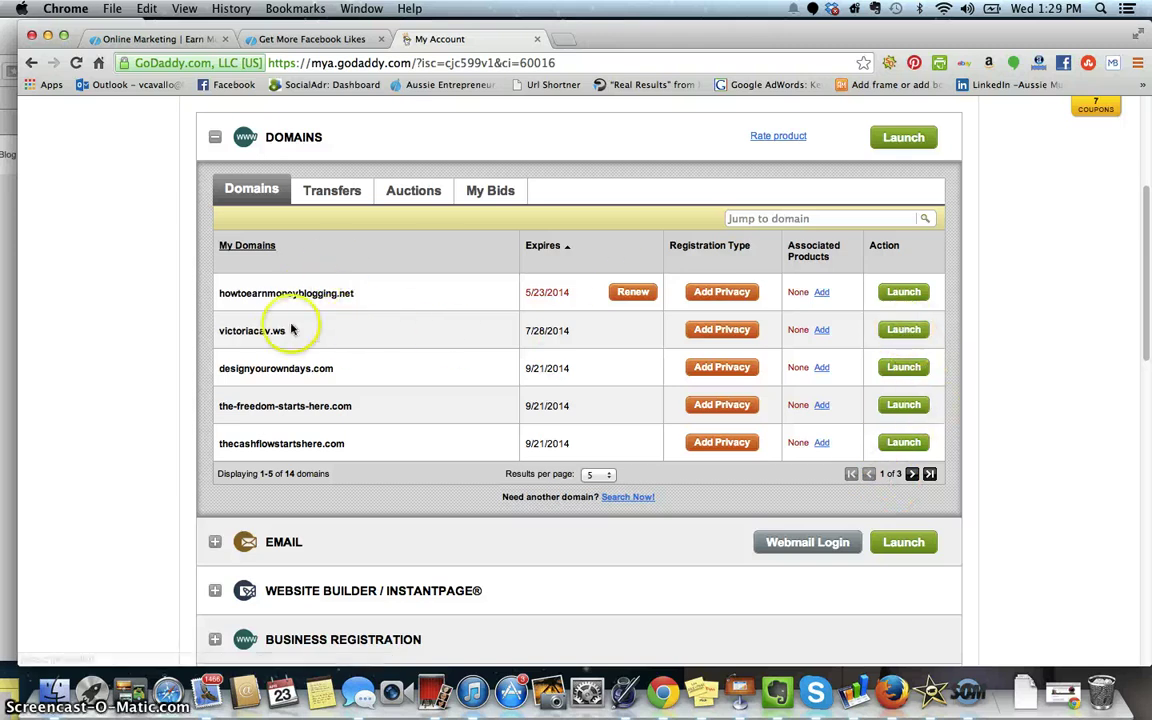
left_click(906, 333)
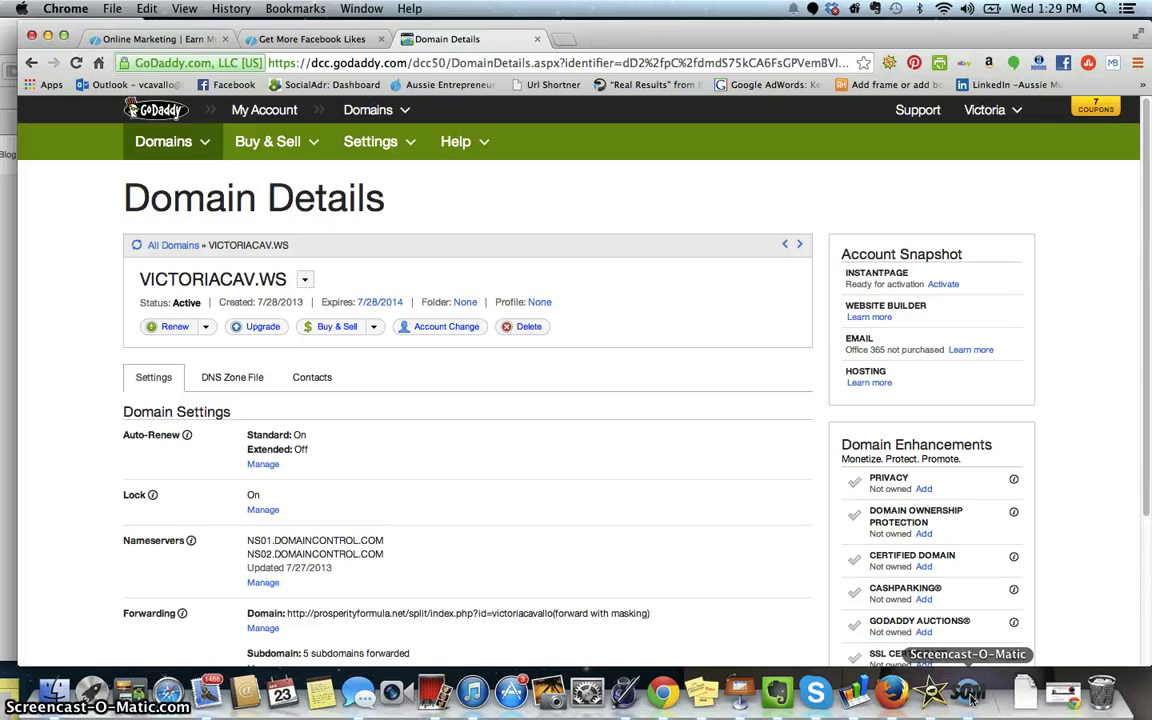
left_click(969, 697)
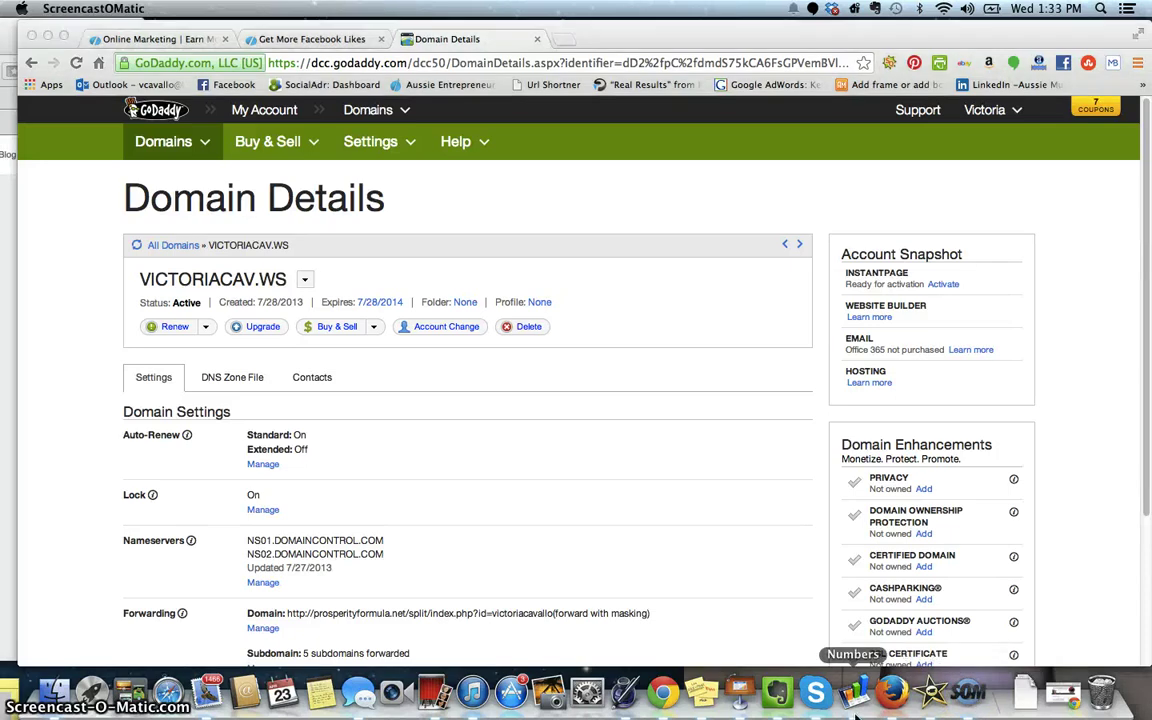
Return to the account page, view the full list of all domains, and go back to the account page
left_click(31, 67)
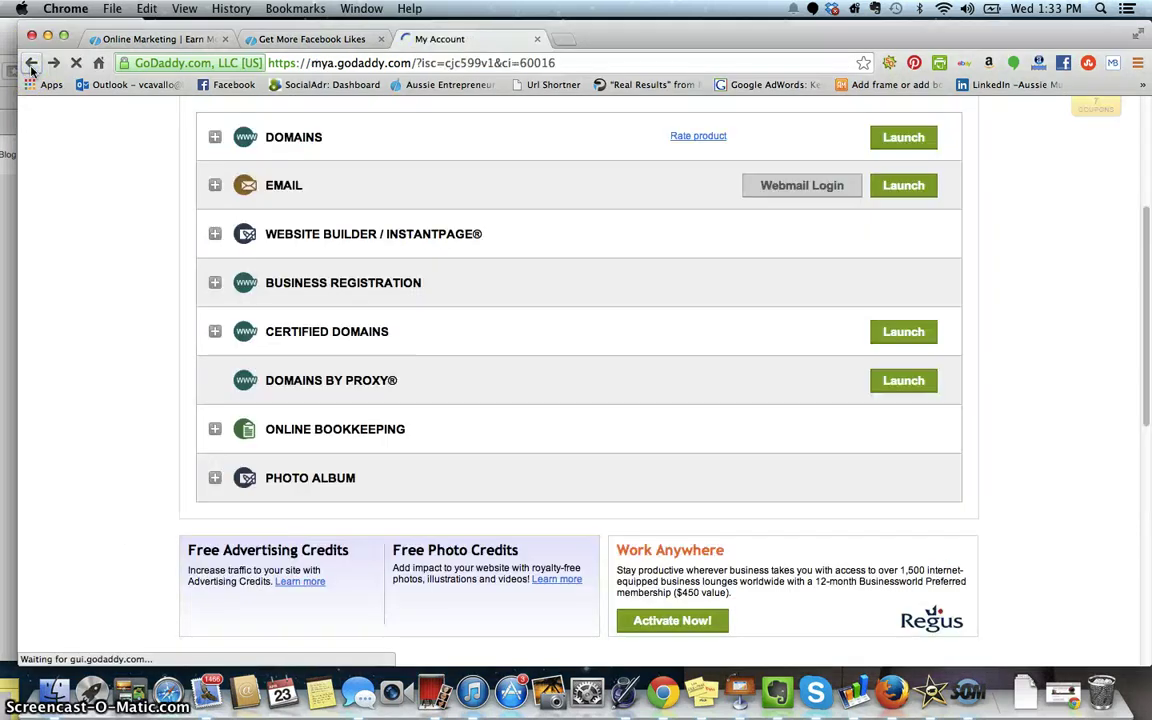
left_click(214, 137)
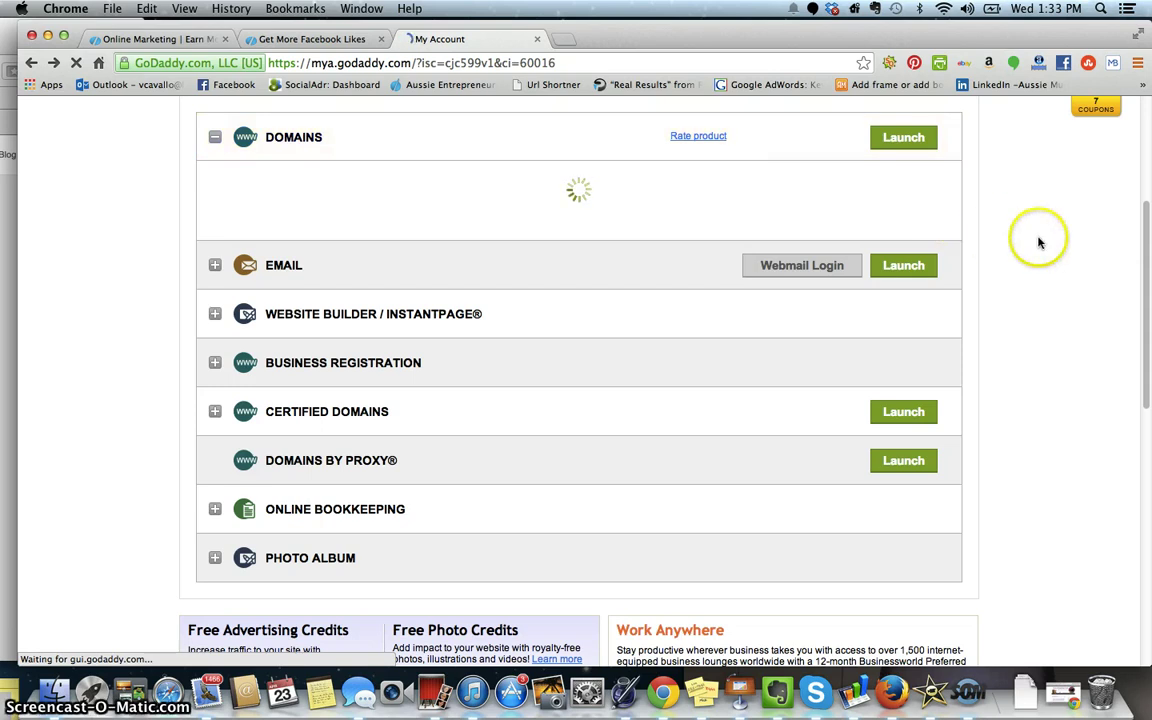
scroll(856, 210, "up", 5)
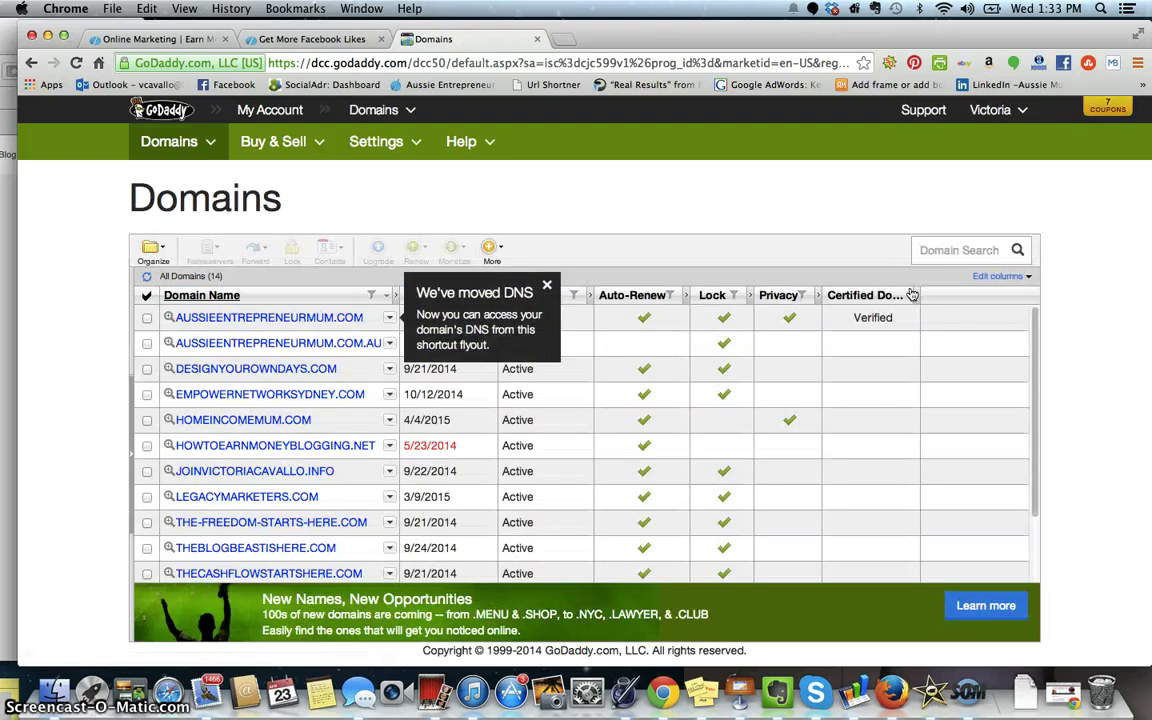
left_click(70, 177)
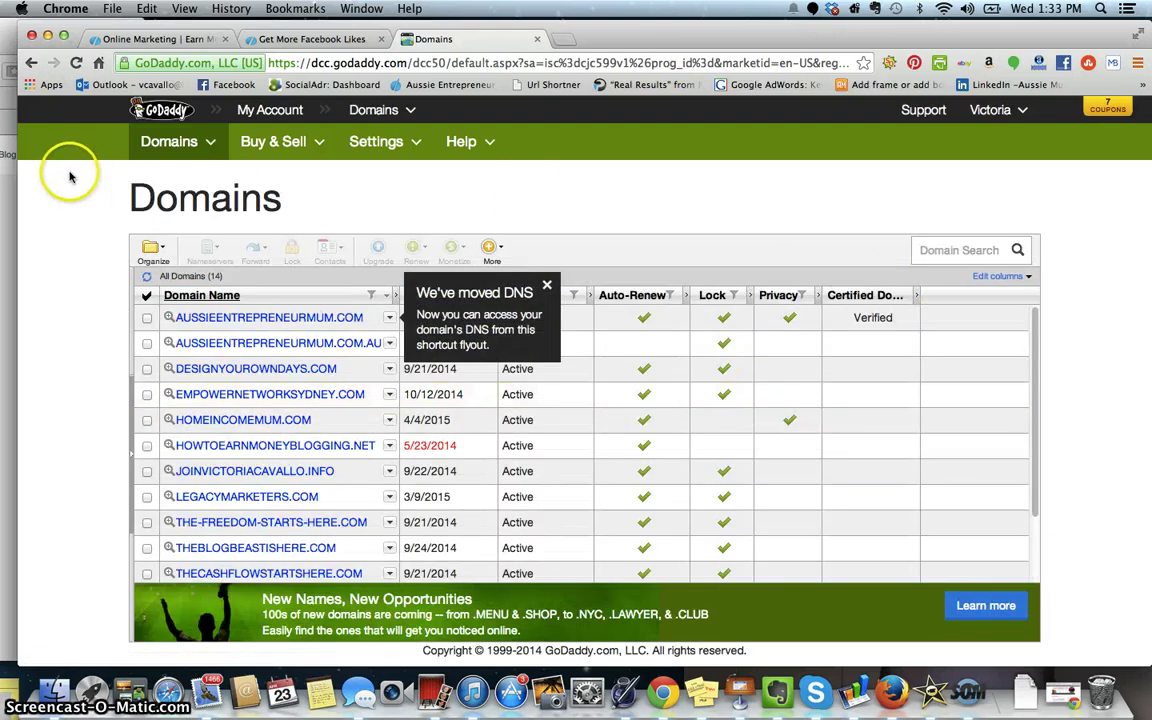
left_click(31, 64)
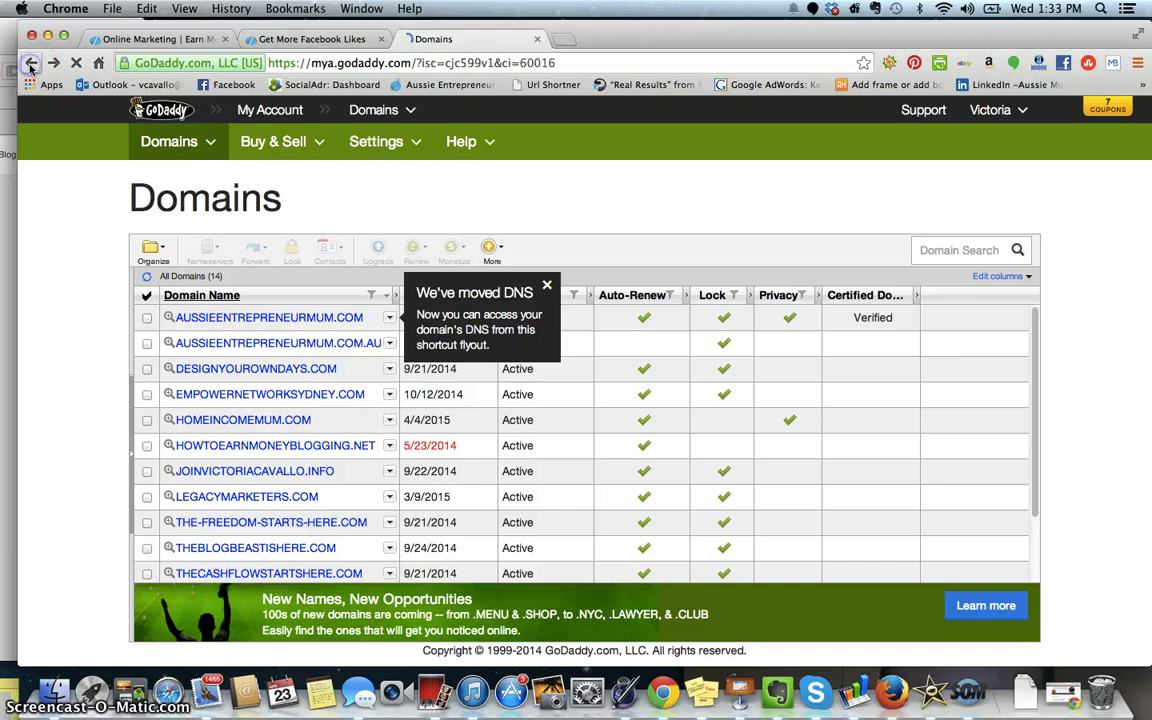
Open the details page of howtoearnmoneyblogging.net from the Domains list, dismiss the news pop-up and review the domain settings
left_click(215, 289)
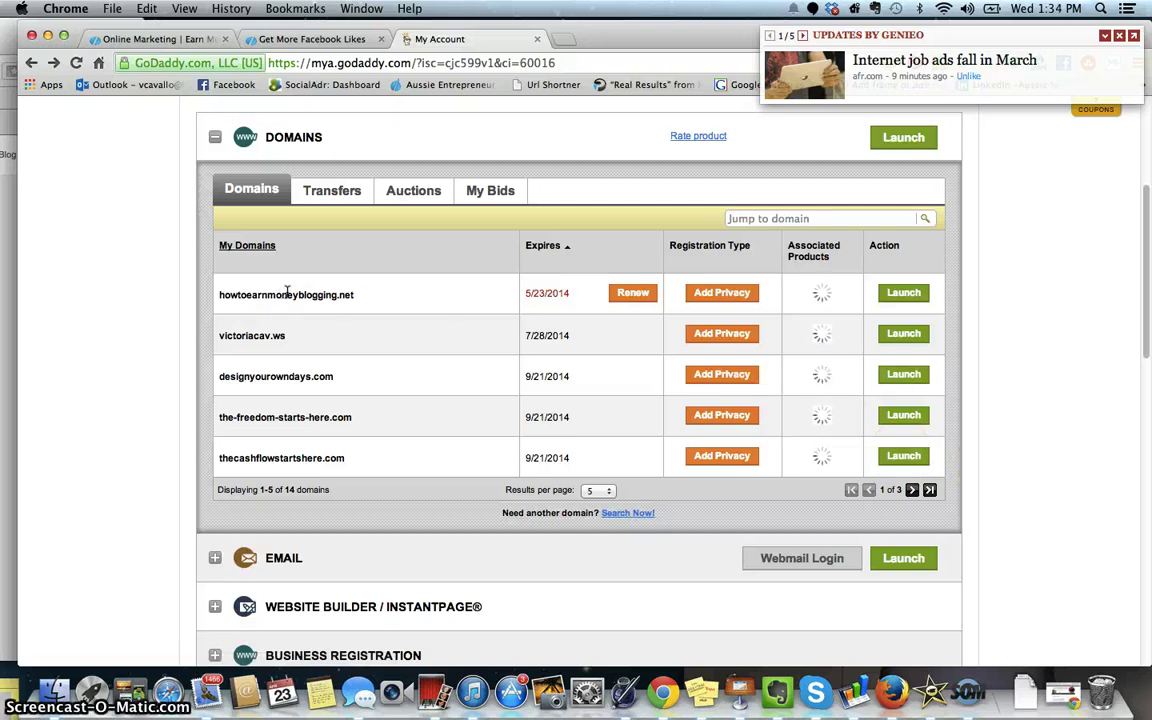
left_click(903, 292)
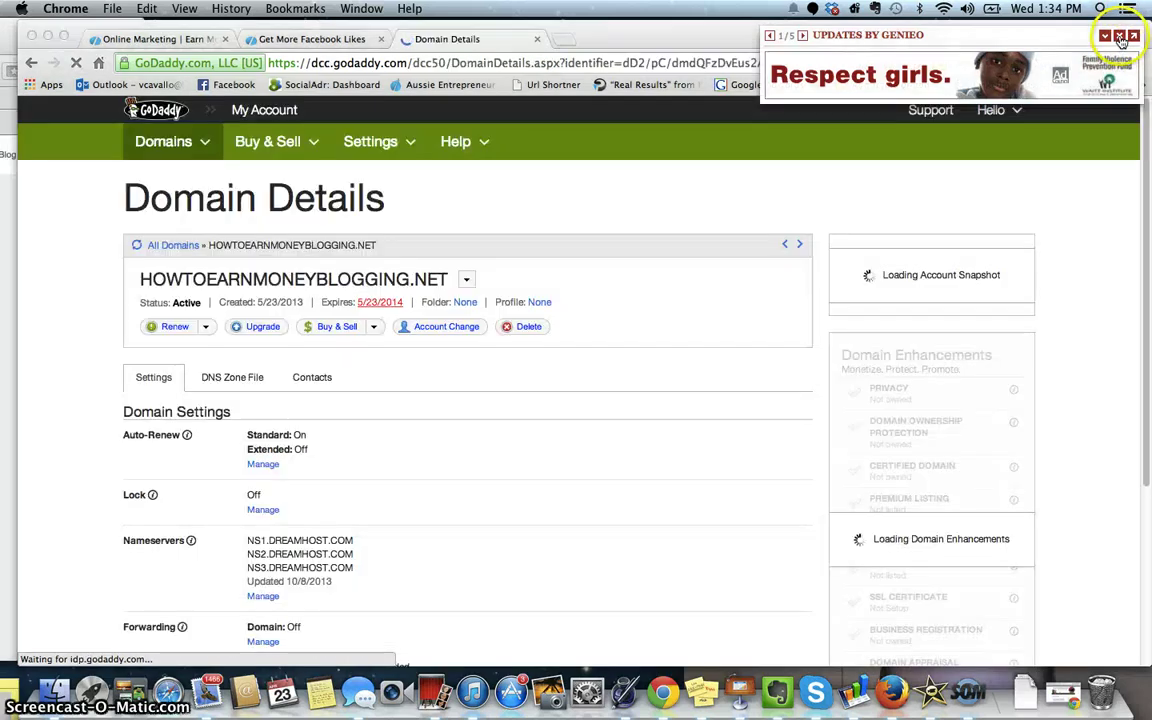
left_click(1130, 34)
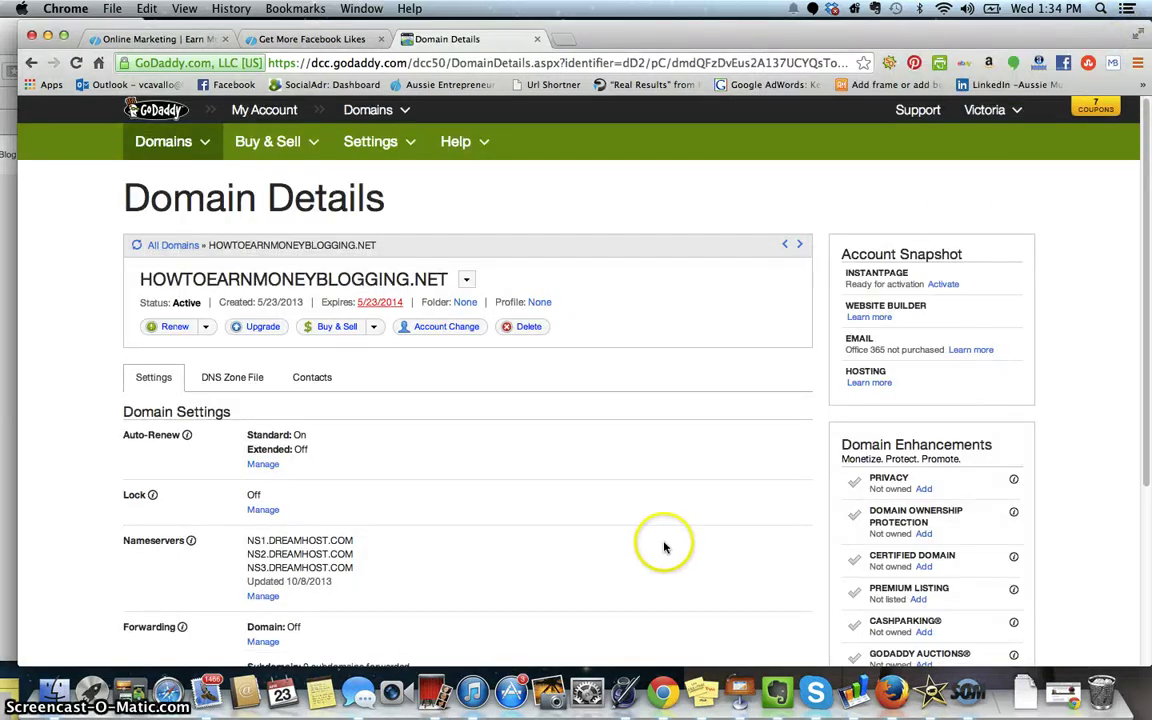
scroll(658, 548, "down", 1)
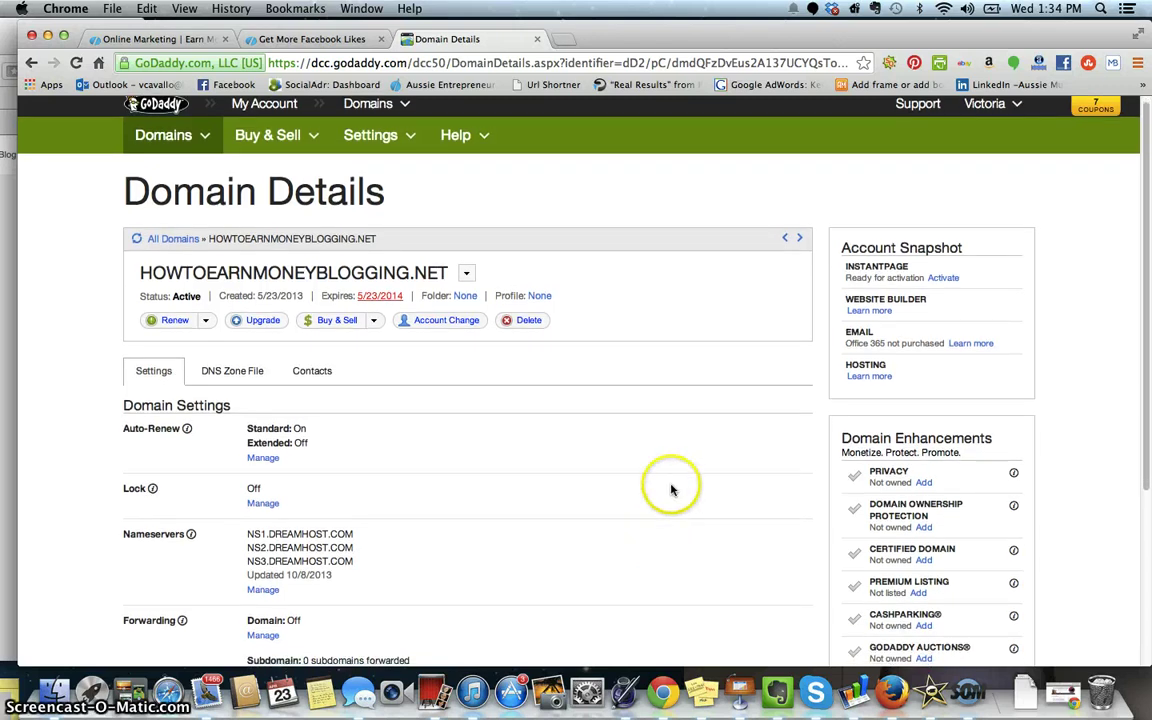
scroll(672, 488, "down", 3)
scroll(671, 489, "down", 2)
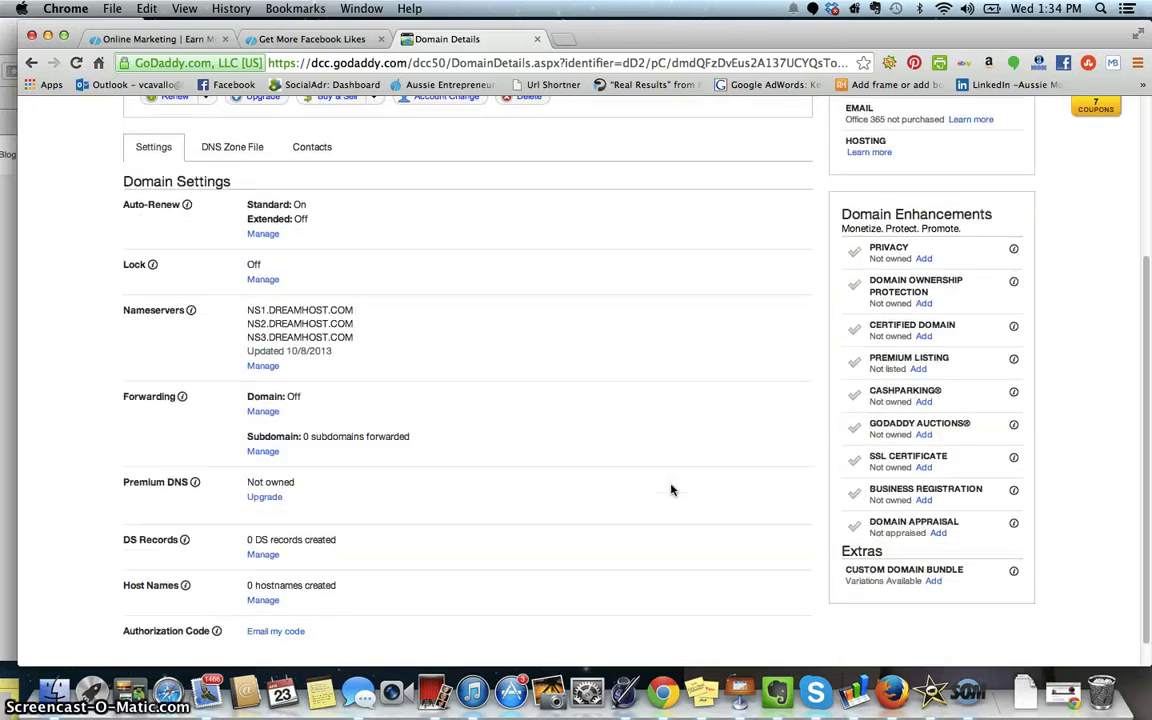
scroll(671, 489, "up", 5)
Open empowernetwork.com in a new tab and close the two tabs showing the blog pages
left_click(553, 85)
left_click(563, 40)
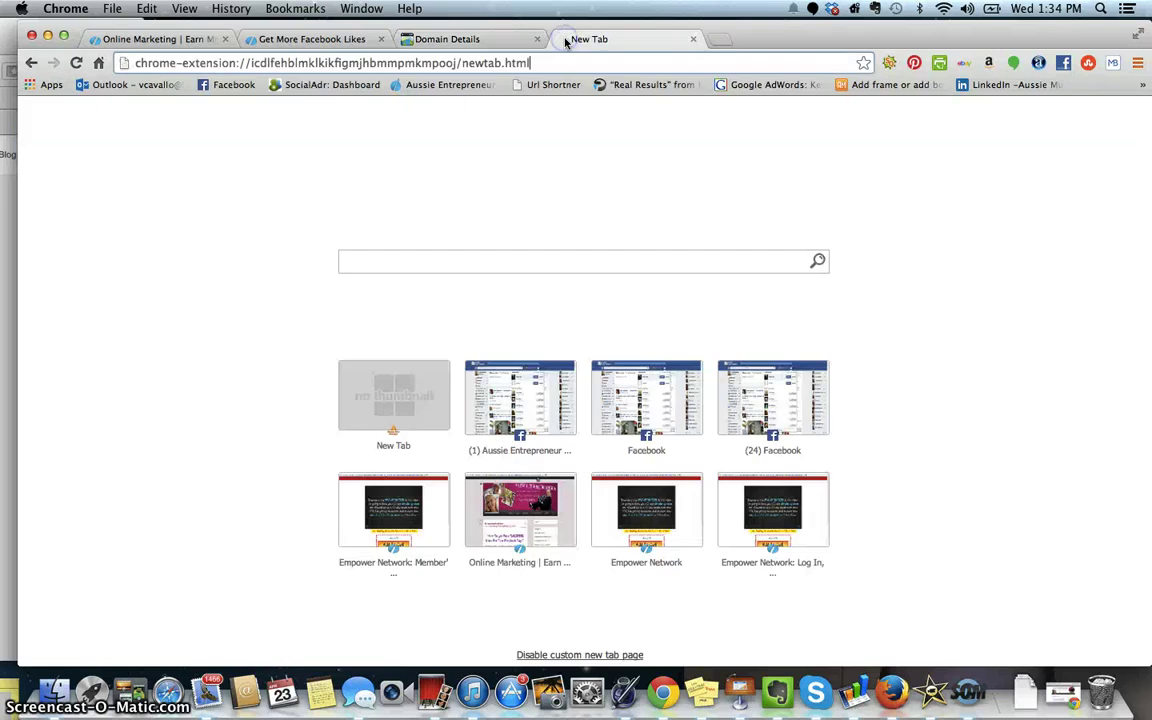
left_click_drag(538, 63, 130, 56)
type("empowernetwork.com")
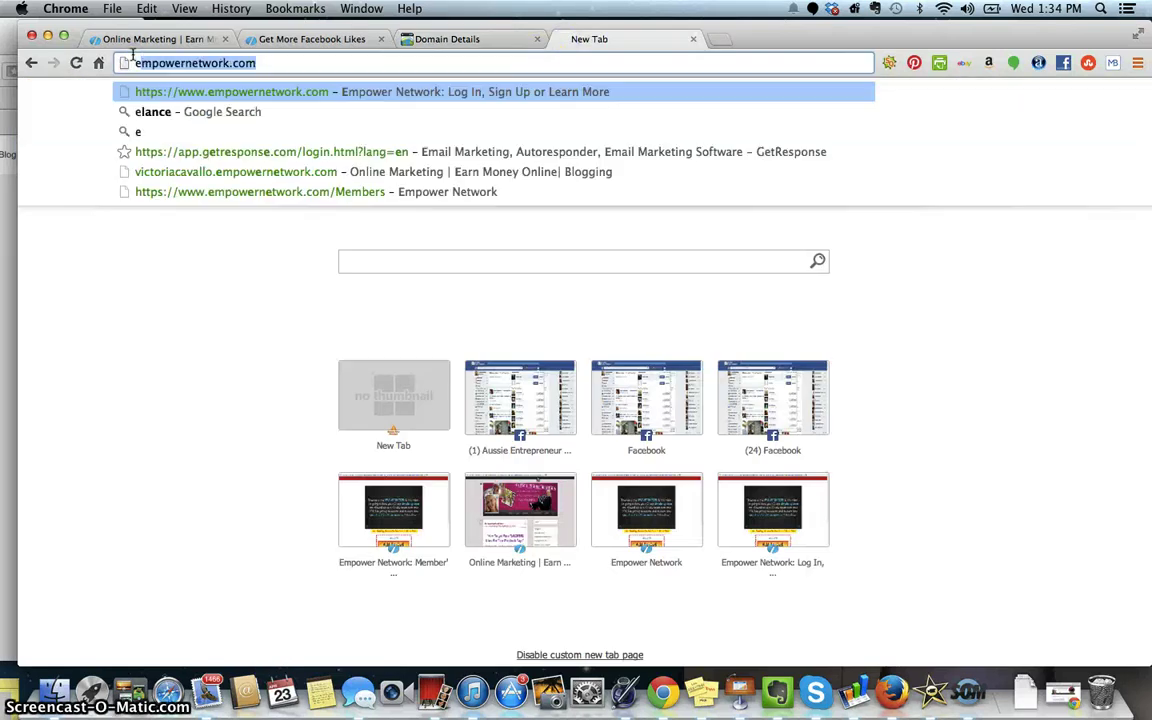
key("Return")
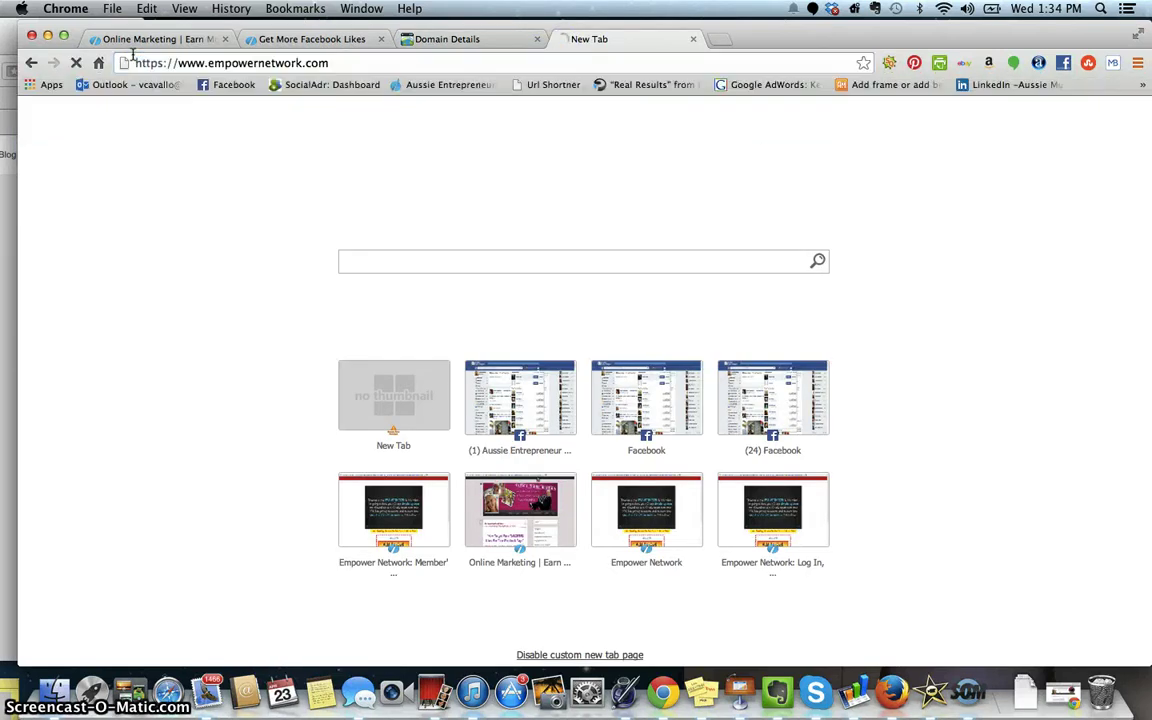
left_click(226, 39)
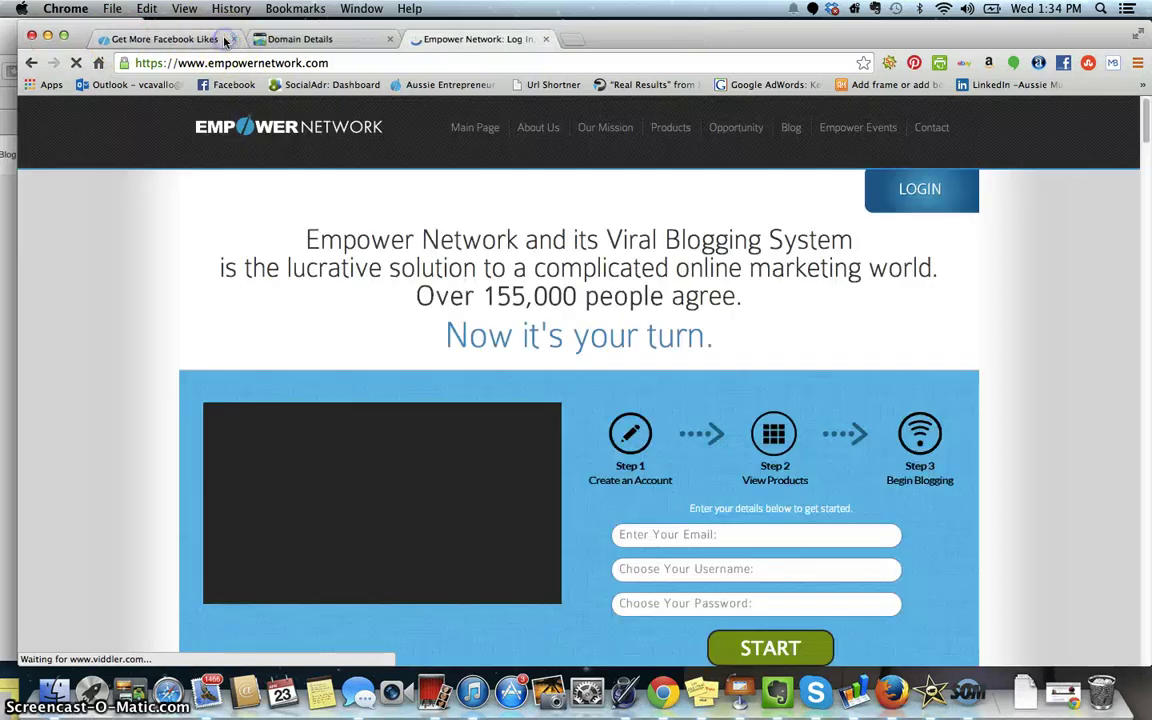
left_click(226, 39)
Log in to the Empower Network members area with the prefilled credentials and dismiss the pop-ups
left_click(916, 210)
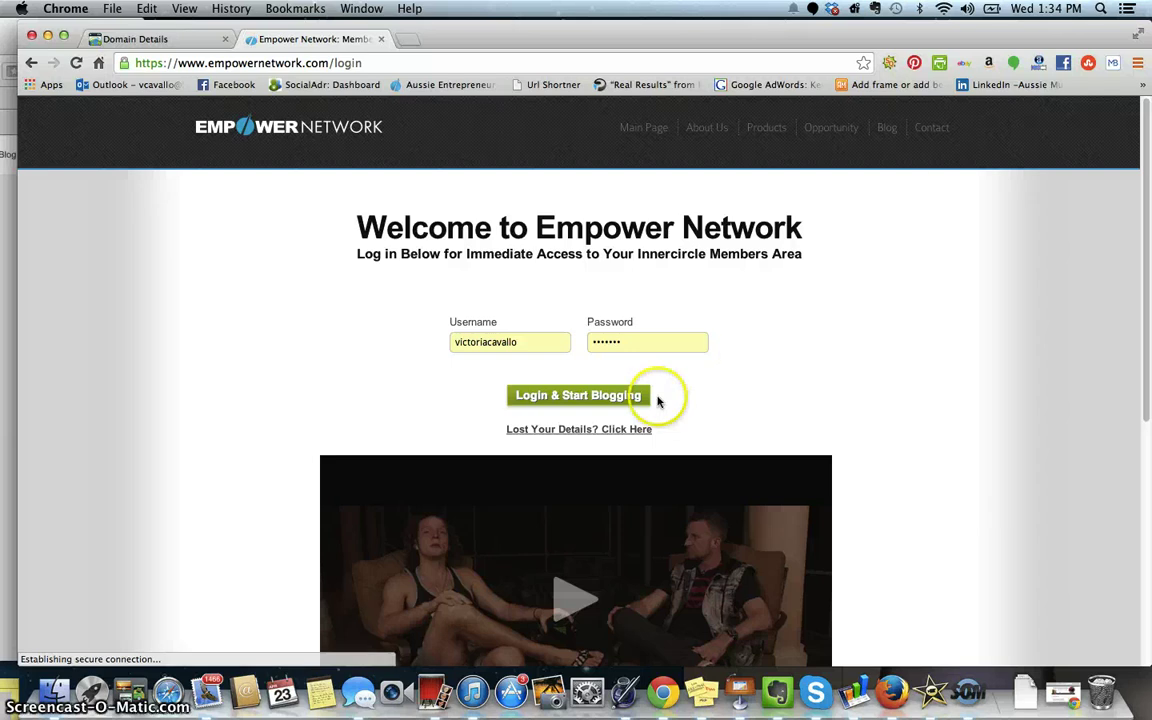
left_click(628, 394)
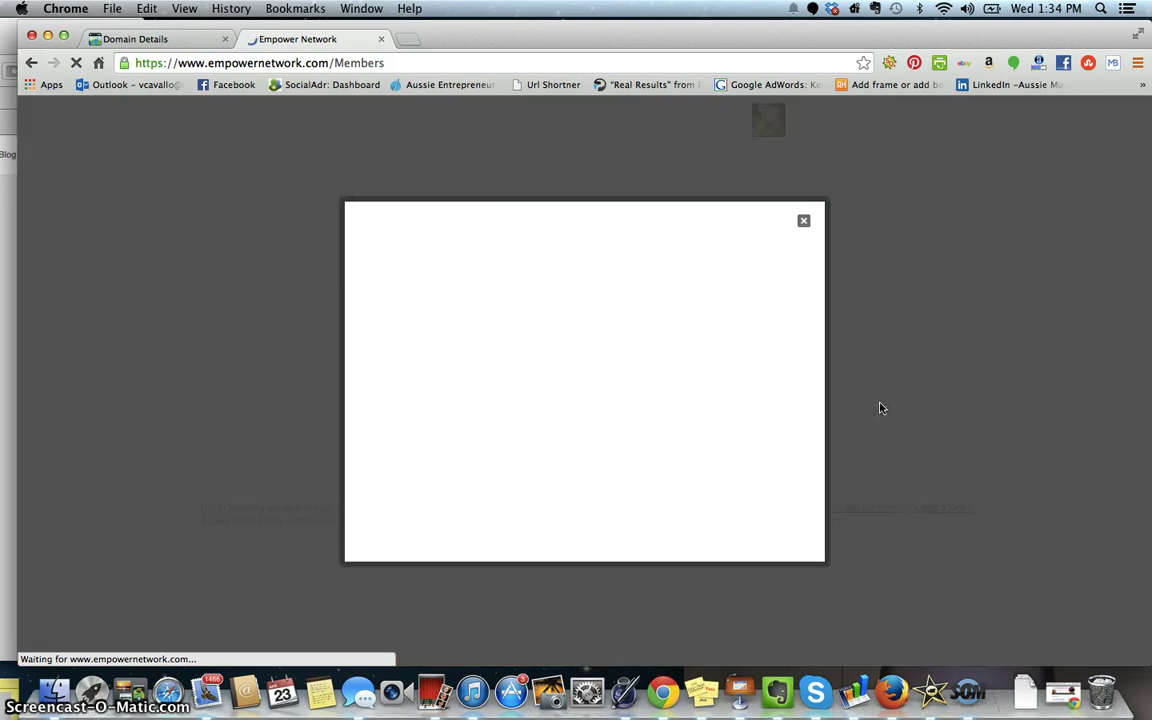
left_click(838, 321)
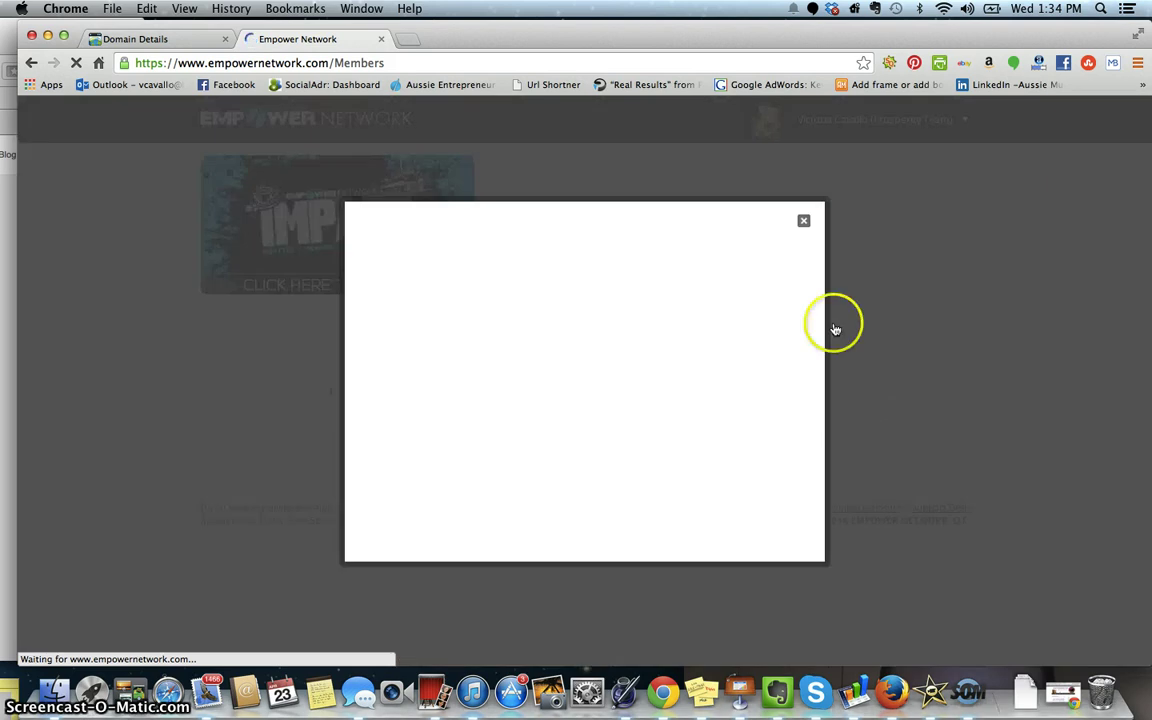
left_click(802, 222)
left_click(843, 142)
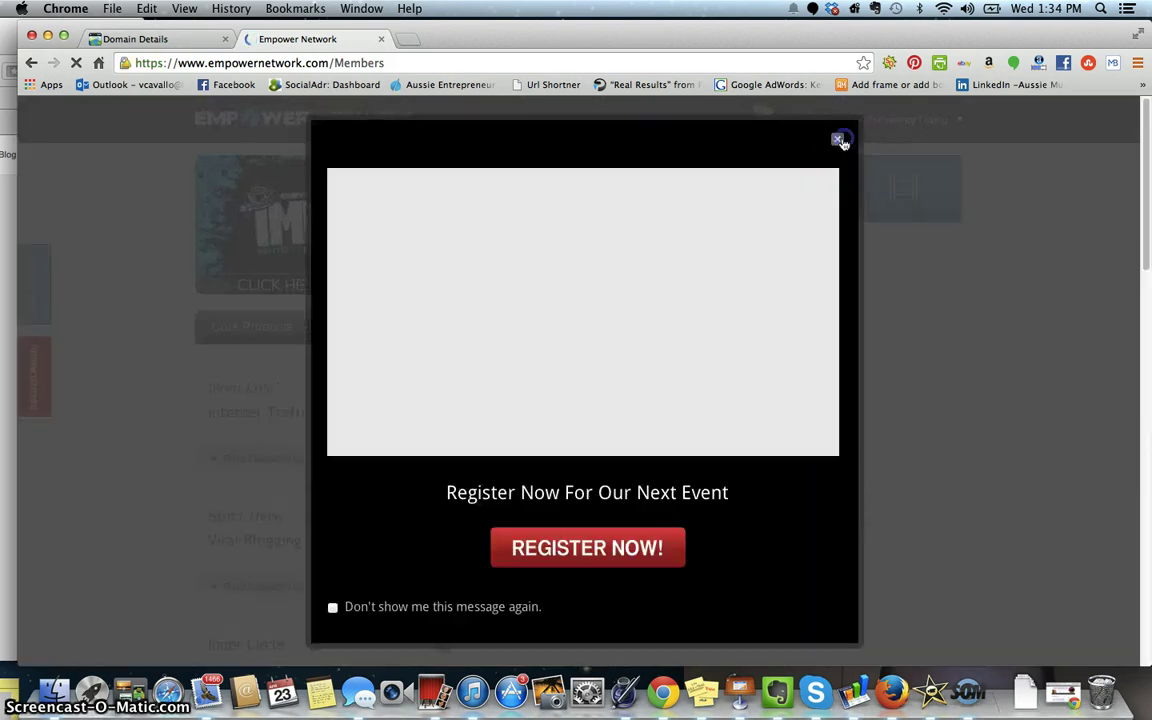
Open the main blog from the members area and show the Custom Domain section of its customization options
left_click(958, 120)
left_click(962, 121)
left_click(964, 122)
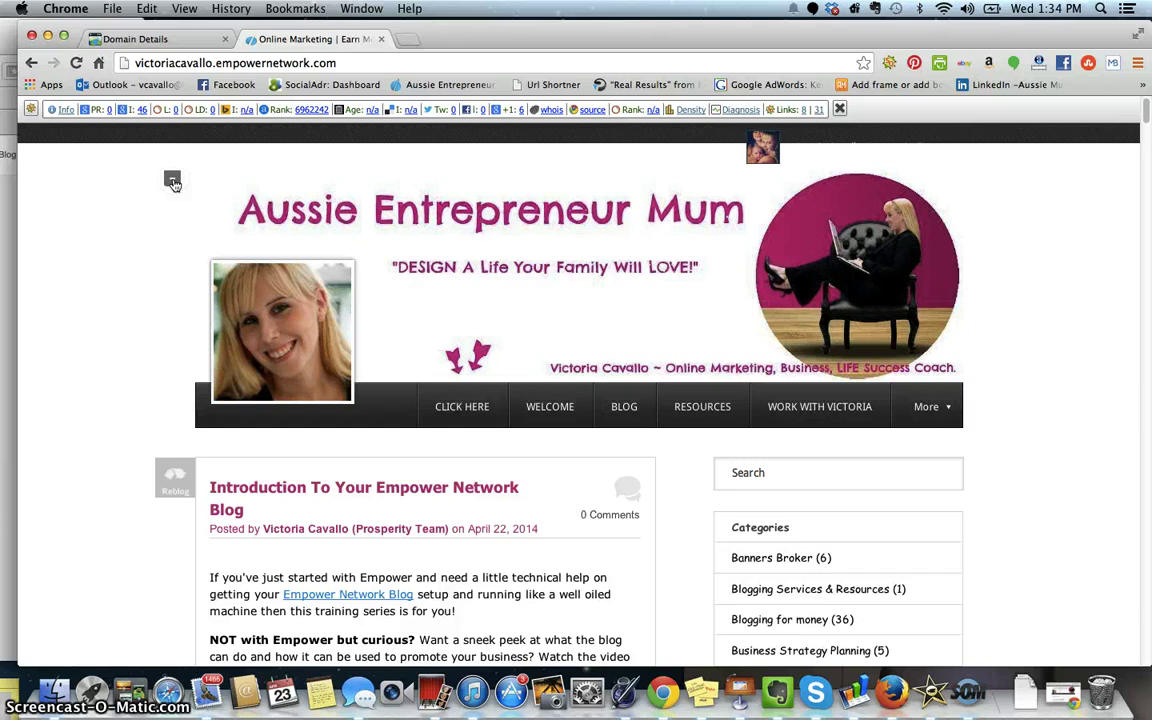
left_click(172, 181)
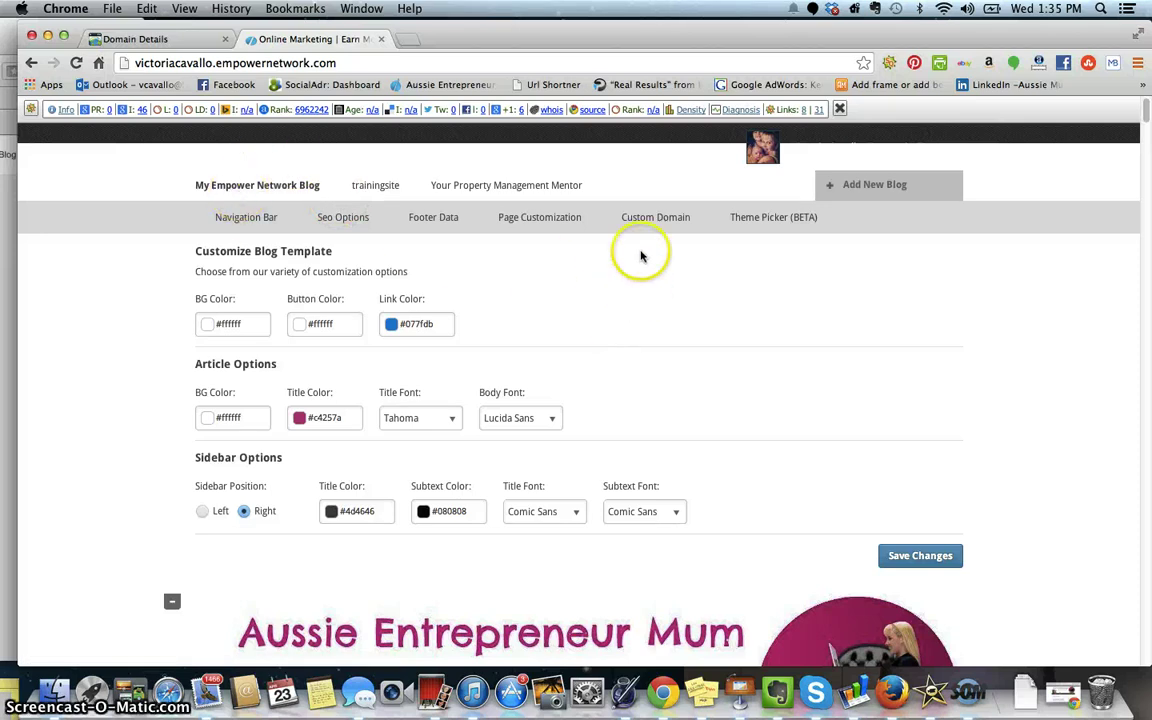
left_click(650, 219)
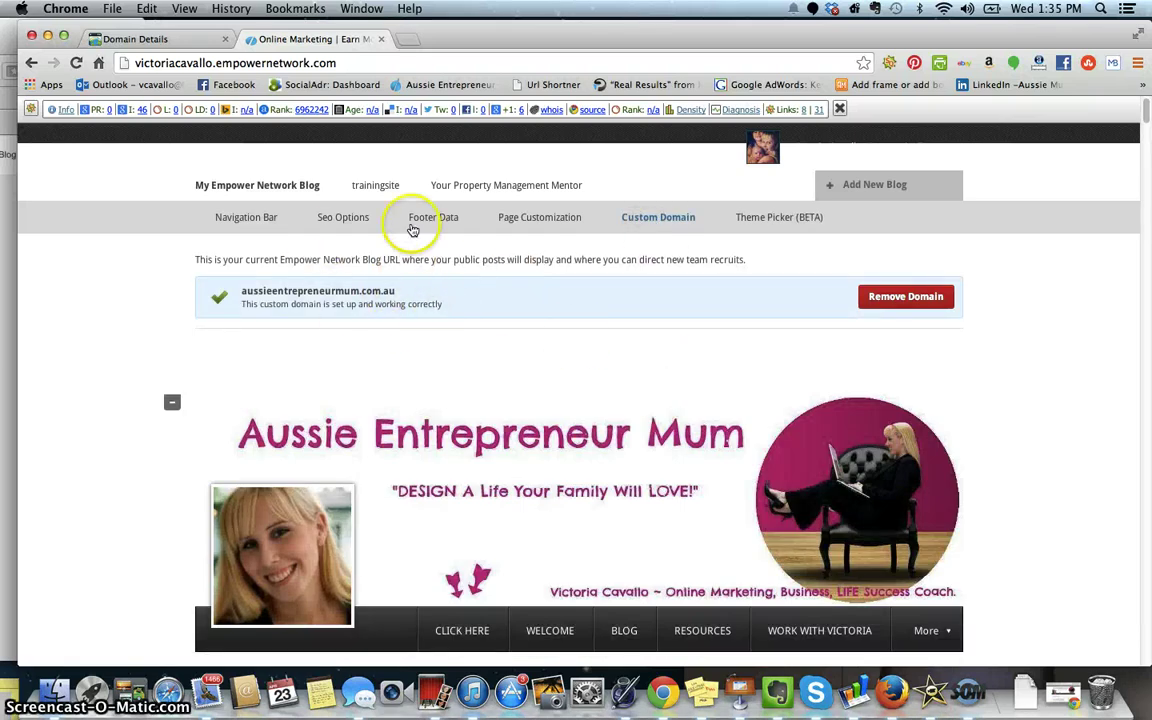
Switch to the trainingsite blog and open the Custom Domain section of its customization options
left_click(382, 189)
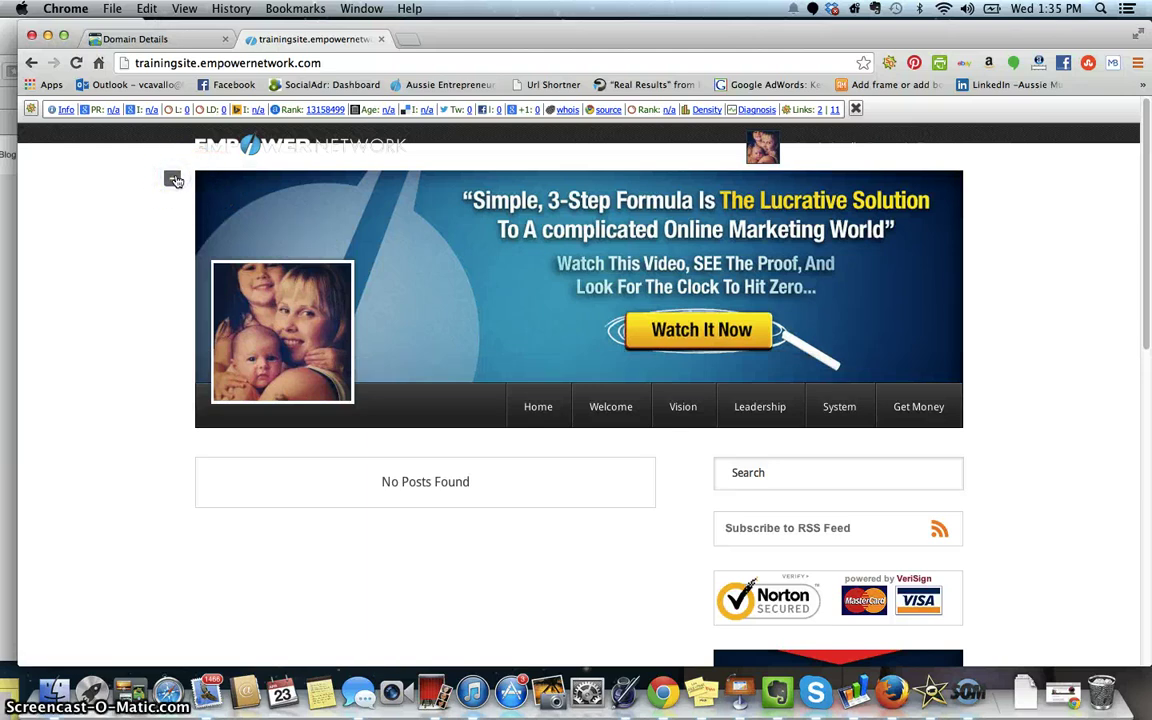
left_click(173, 180)
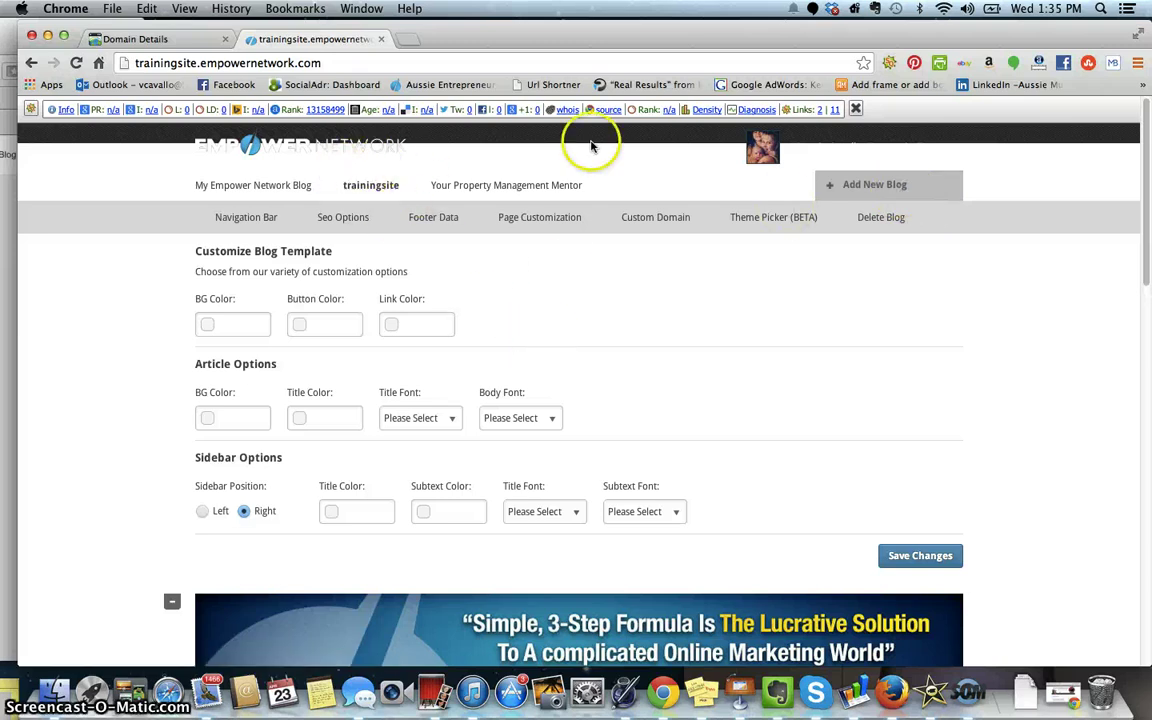
left_click(663, 219)
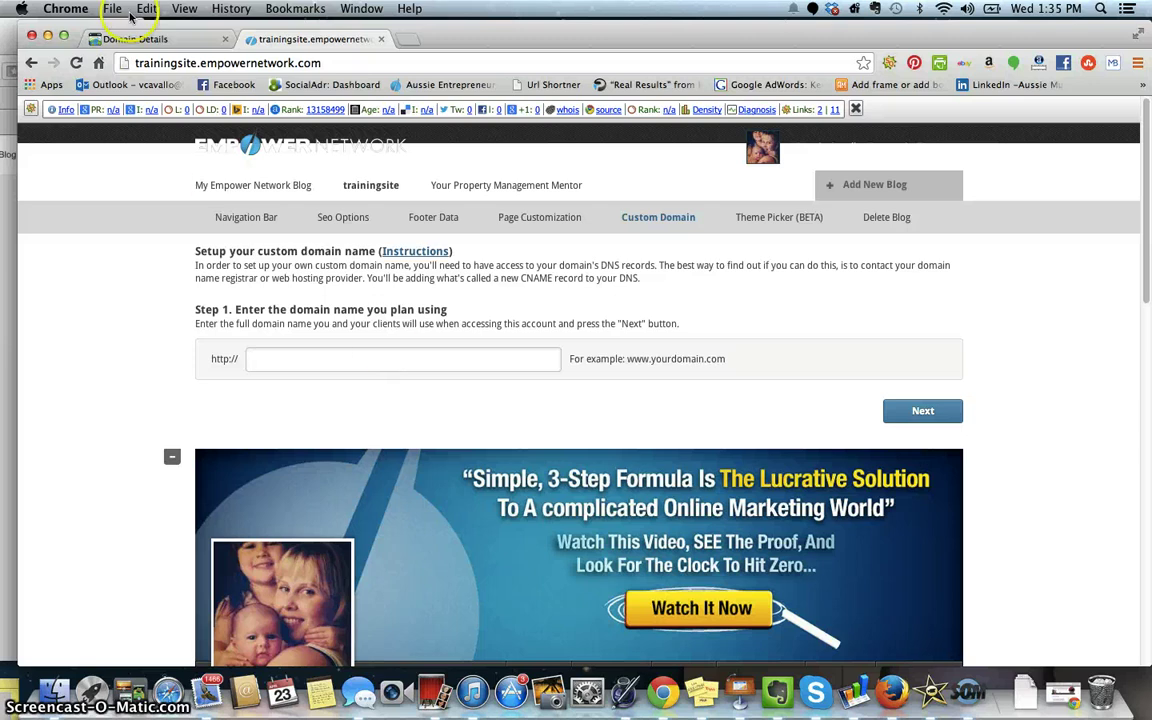
Copy the domain name HOWTOEARNMONEYBLOGGING.NET from its GoDaddy details page
left_click(148, 38)
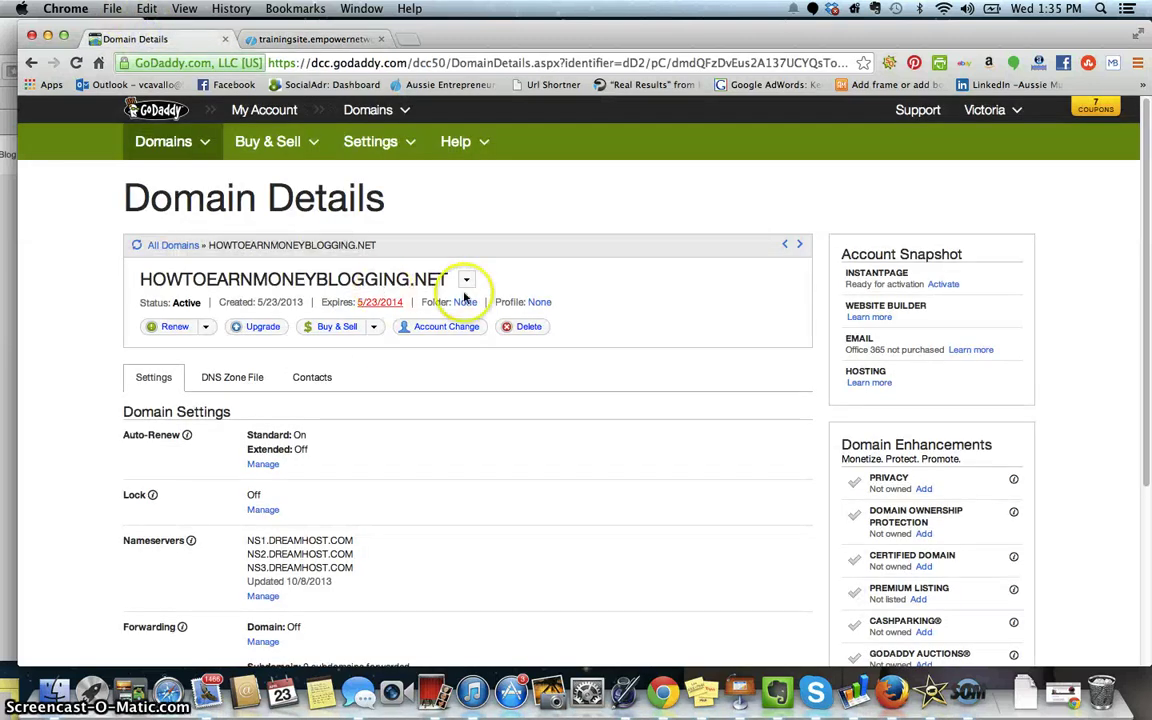
triple_click(141, 274)
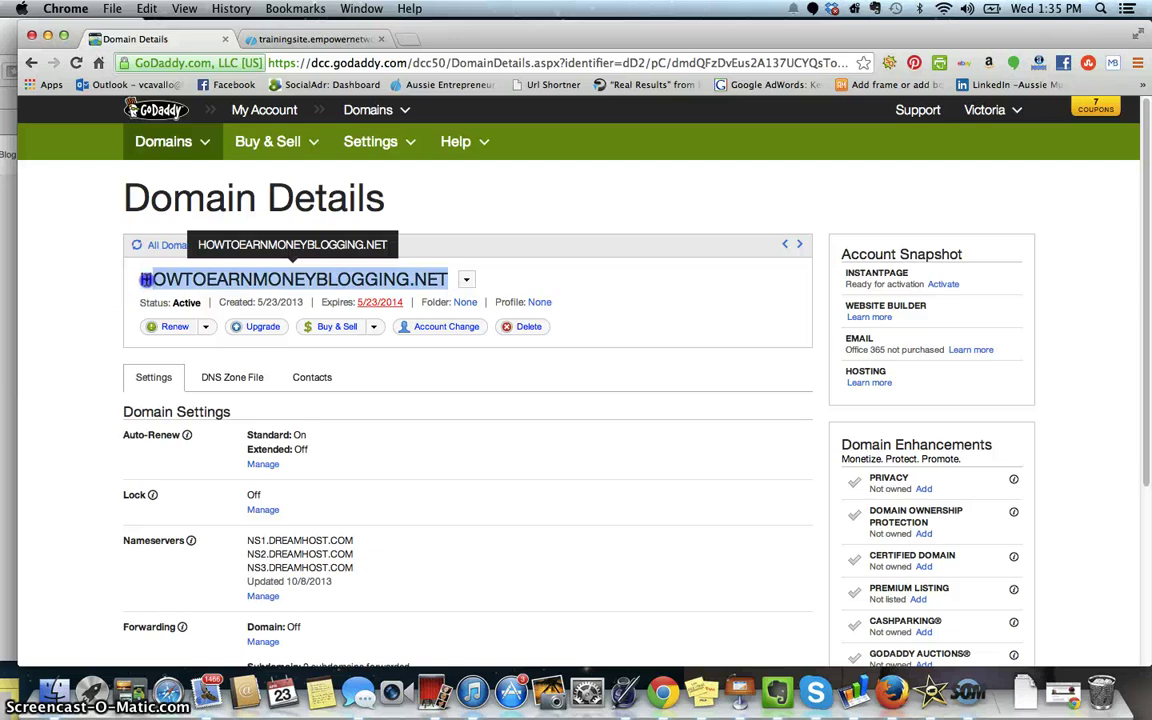
right_click(173, 287)
left_click(179, 286)
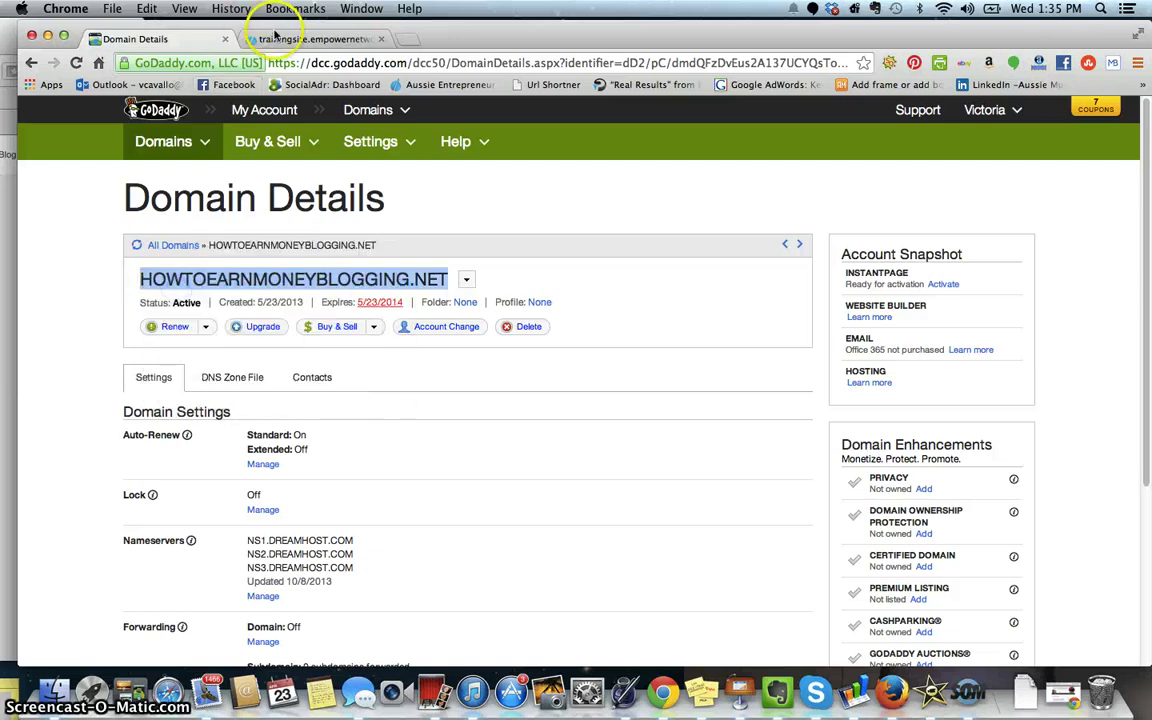
Enter HOWTOEARNMONEYBLOGGING.NET as the custom domain for the trainingsite blog and continue to the CNAME record instructions
left_click(305, 38)
left_click(402, 356)
right_click(402, 356)
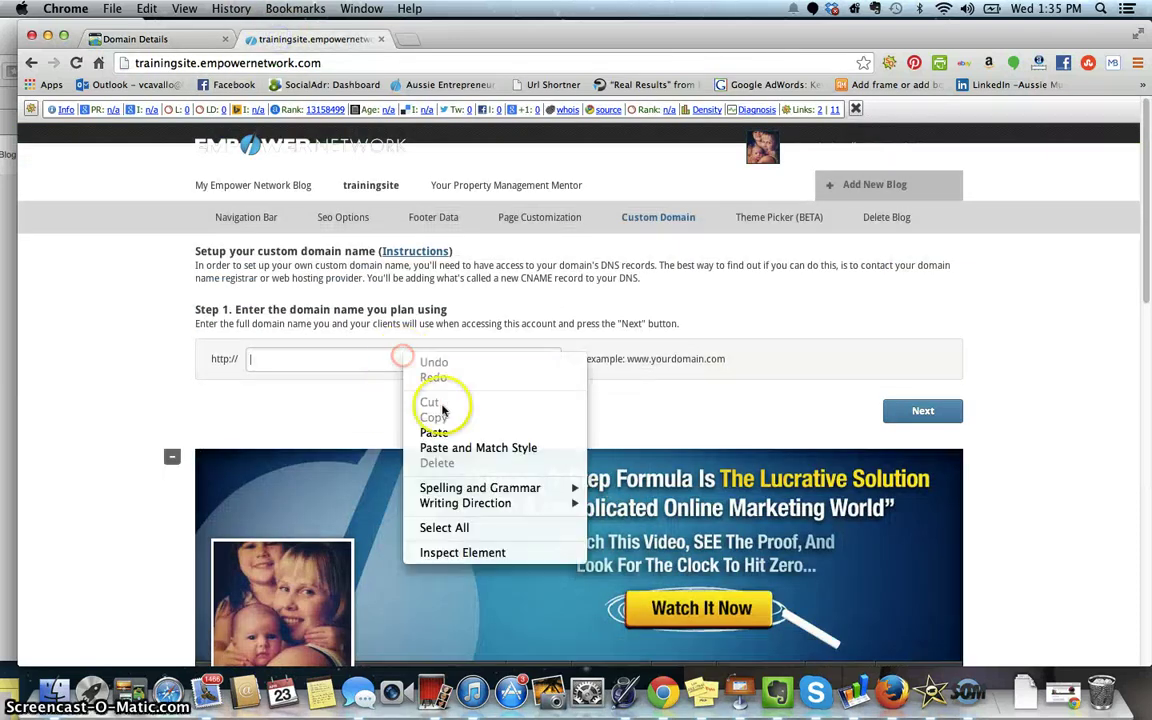
left_click(440, 430)
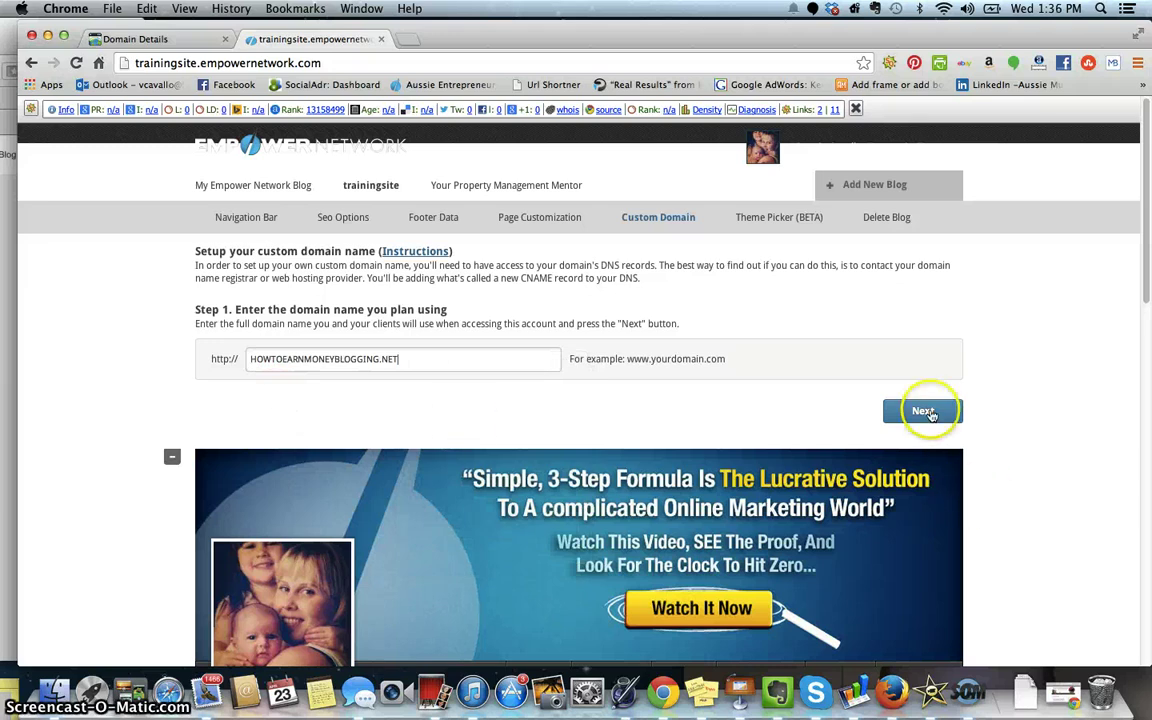
left_click(928, 413)
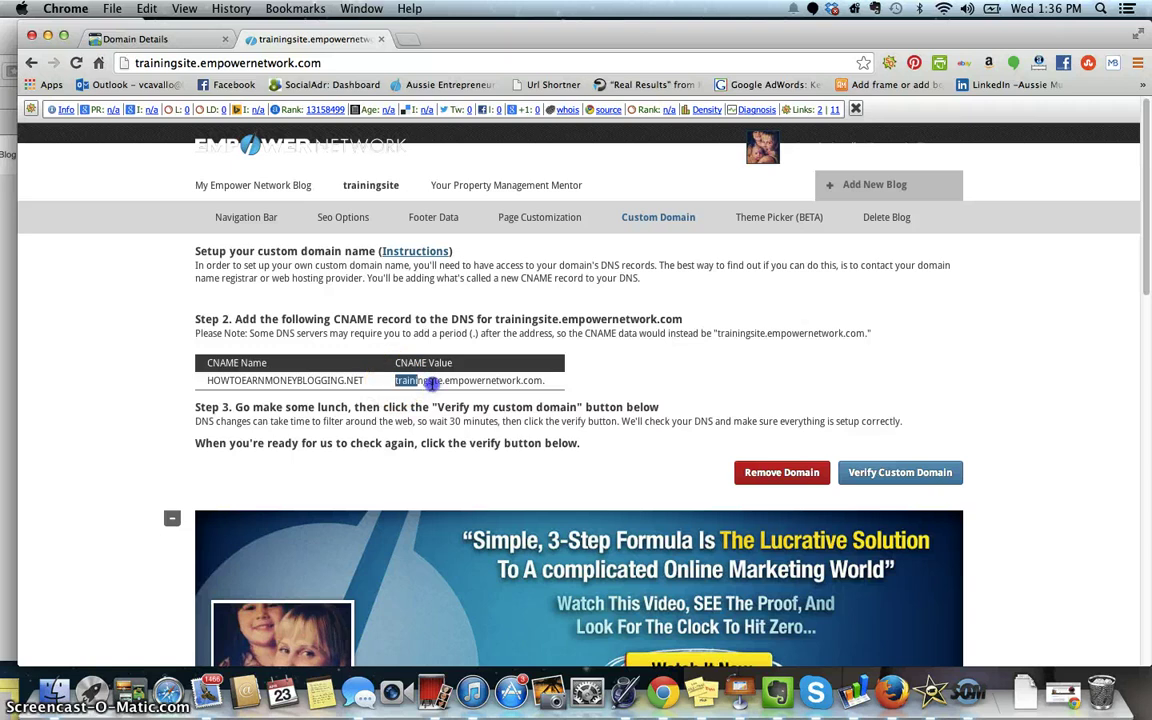
Select the CNAME value trainingsite.empowernetwork.com, switch to GoDaddy and start a new domain forwarding entry for HOWTOEARNMONEYBLOGGING.NET
left_click_drag(431, 383, 550, 381)
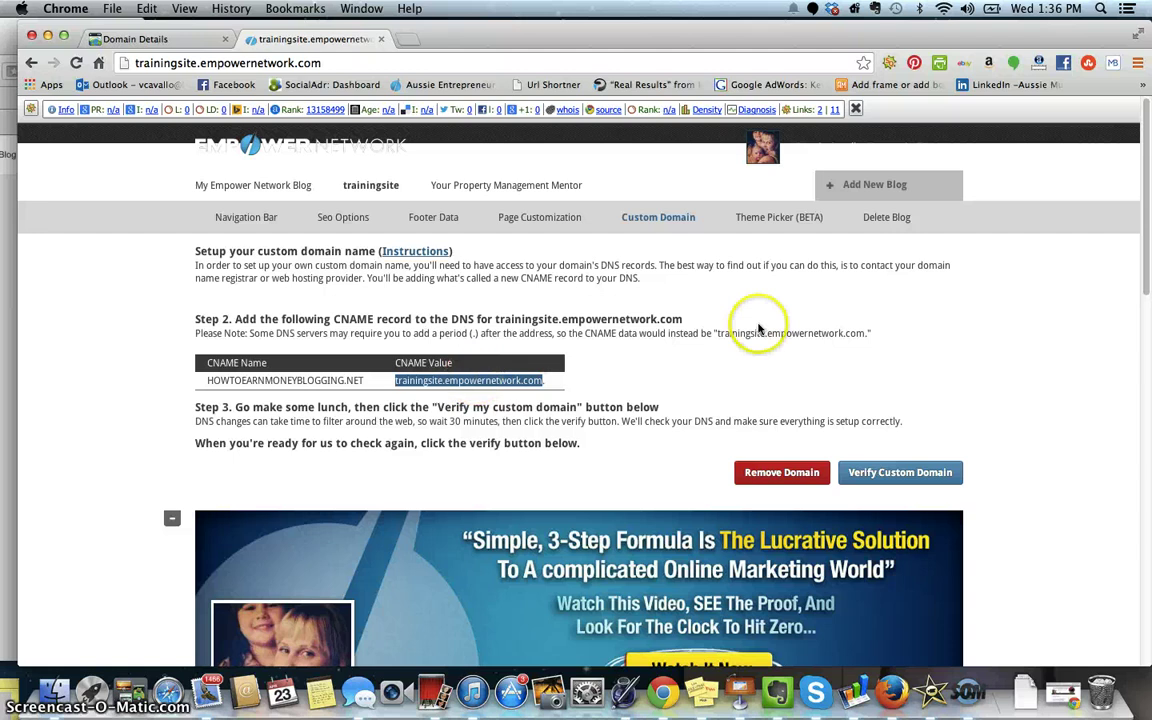
left_click(174, 40)
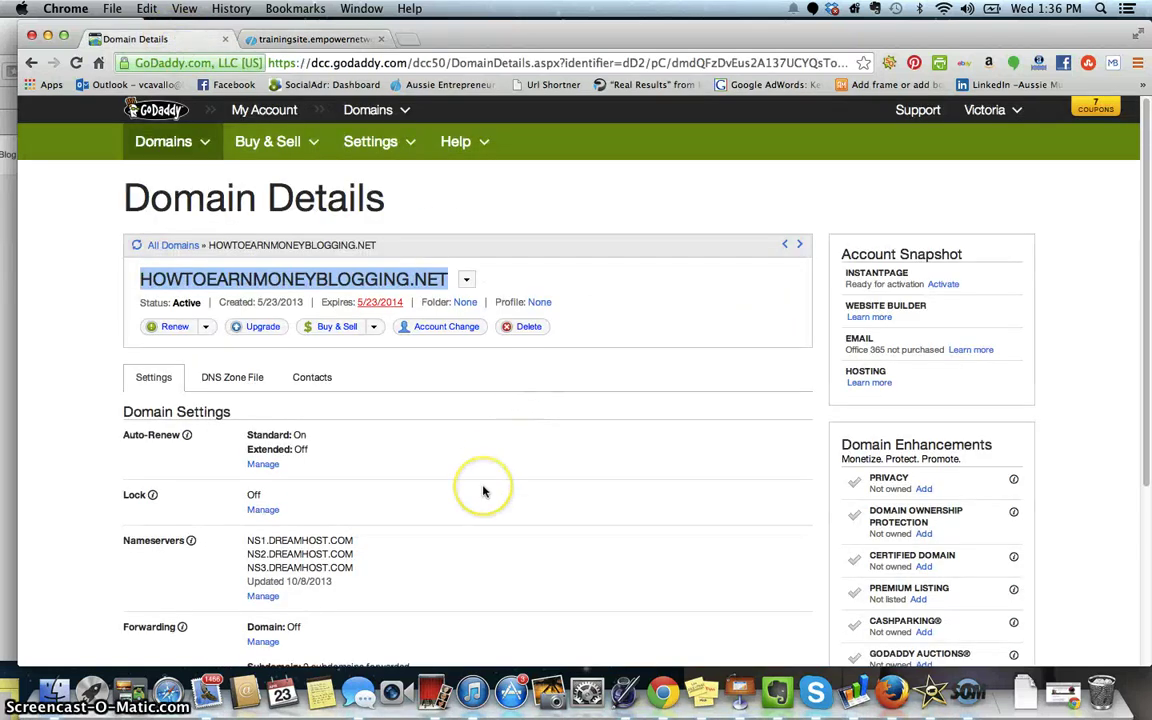
scroll(493, 486, "down", 1)
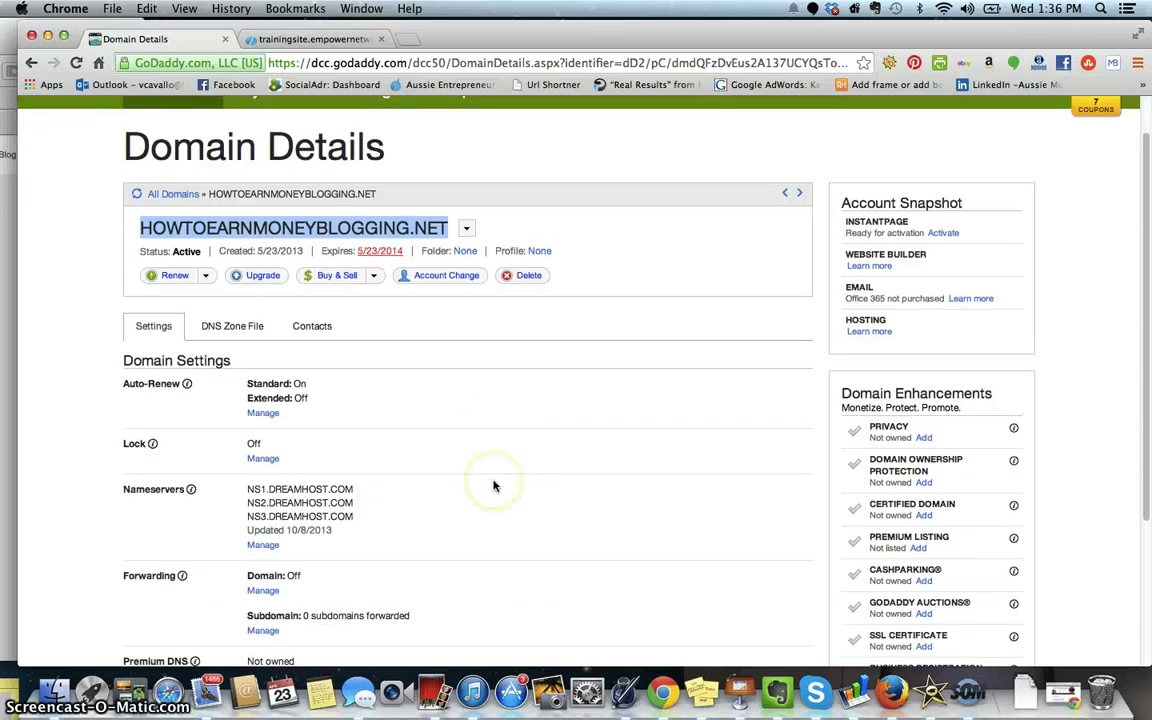
scroll(493, 486, "down", 1)
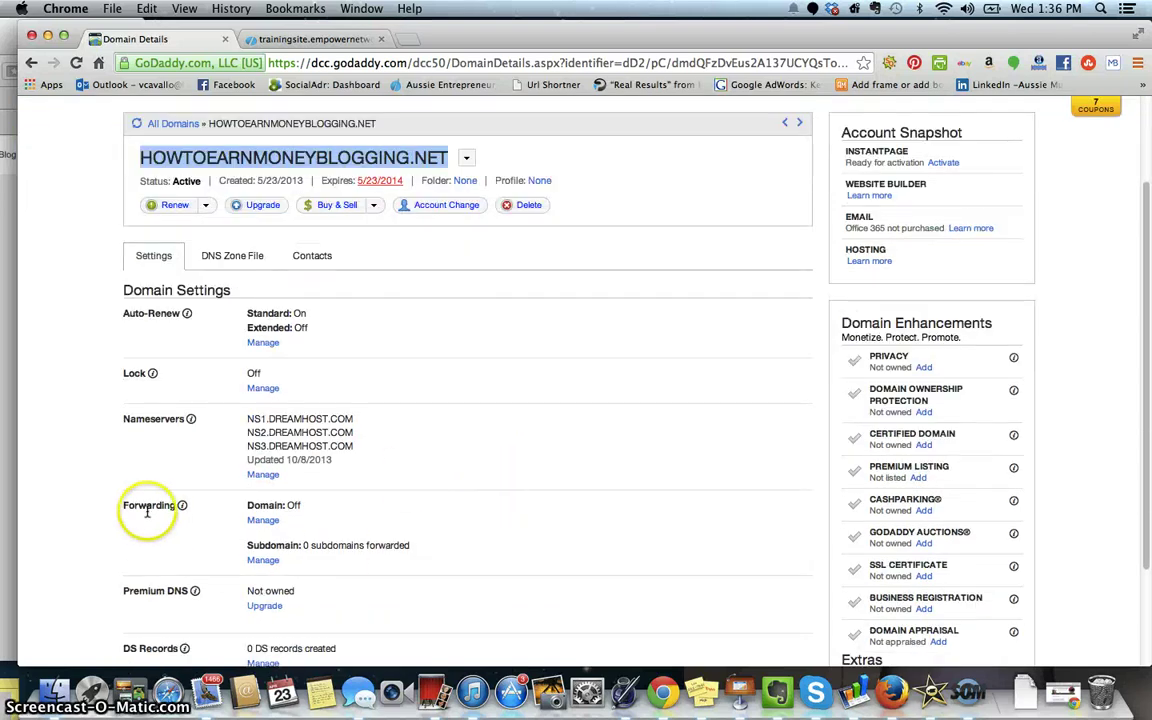
left_click(263, 521)
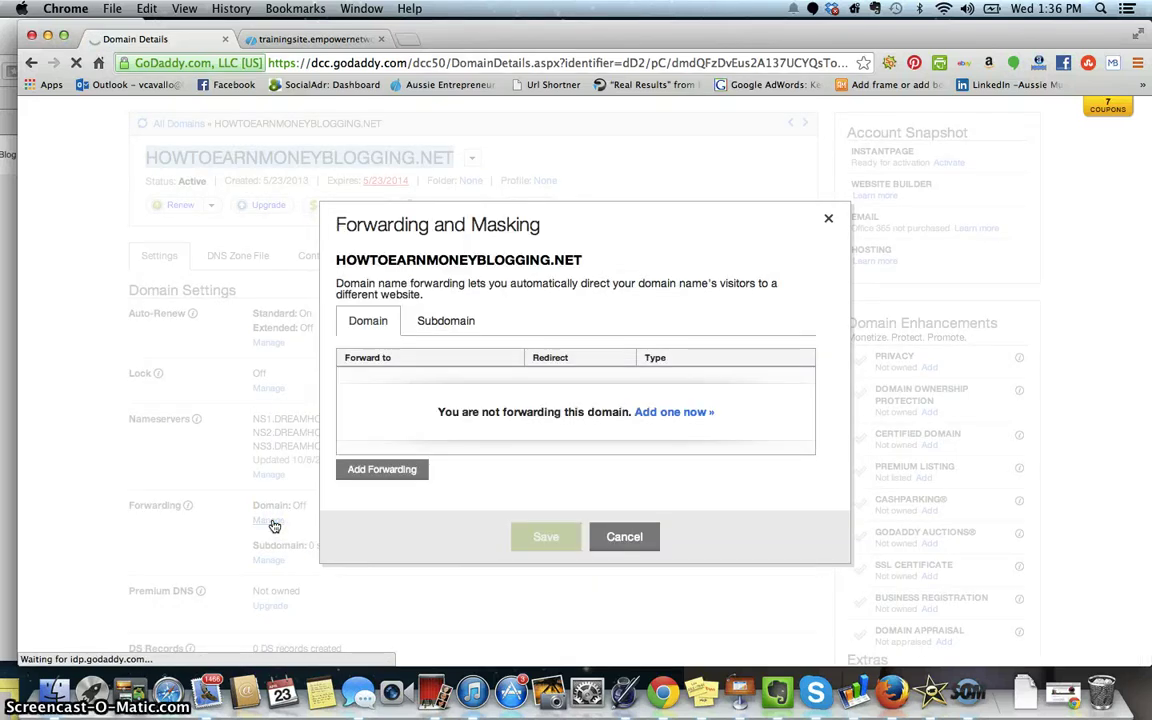
left_click(408, 472)
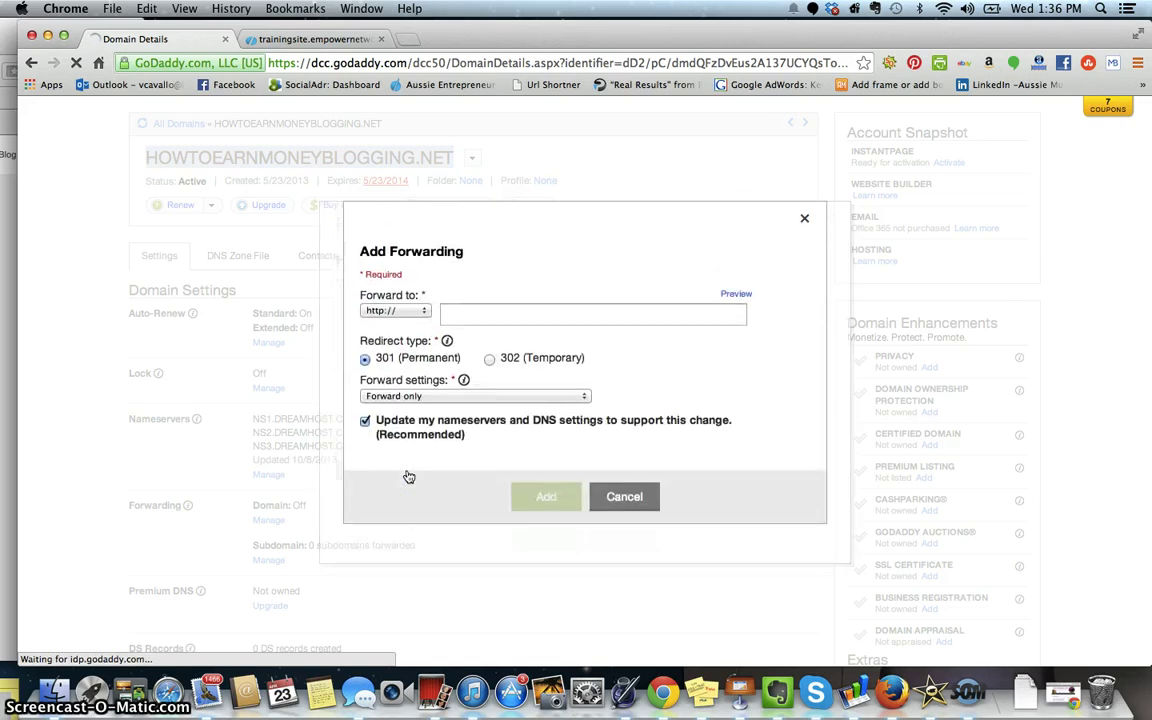
left_click(469, 313)
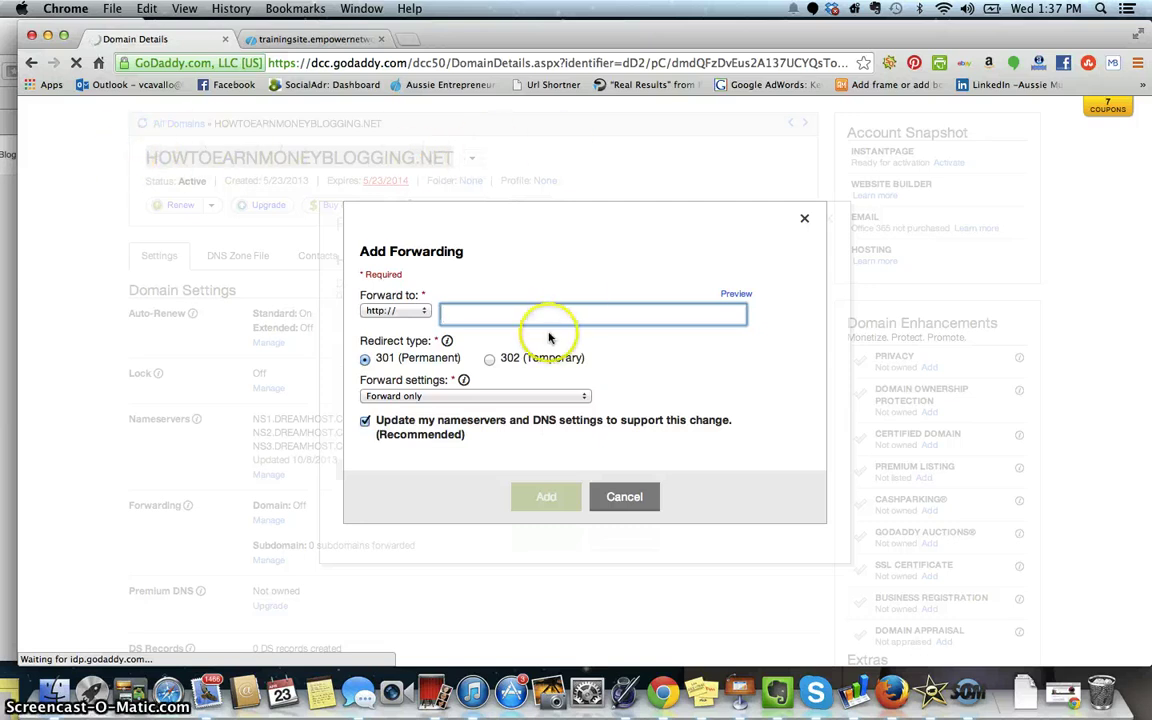
type("www.")
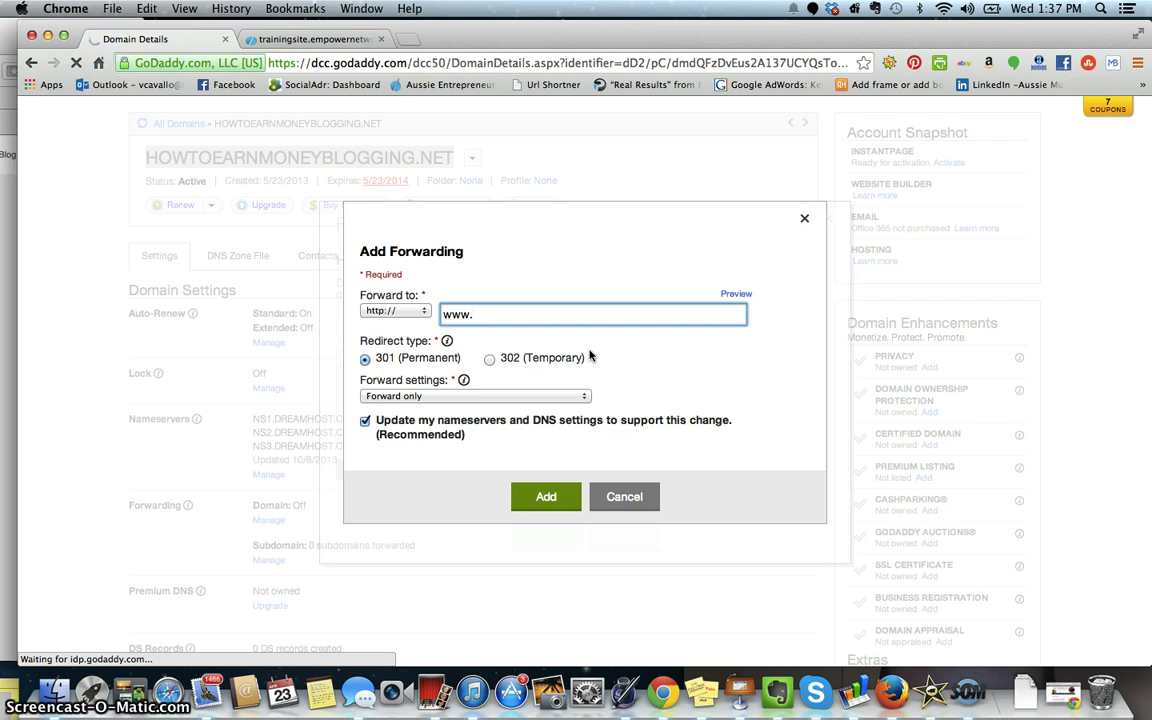
left_click(563, 345)
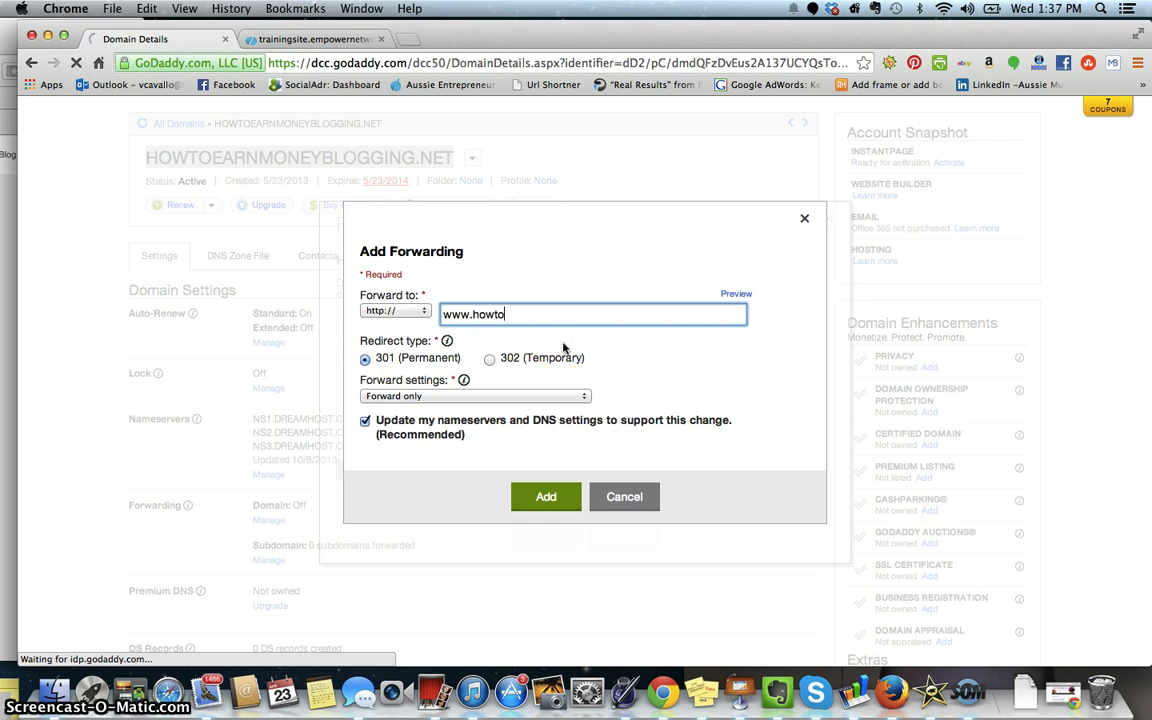
type("howtoearnmoneyblogging.net")
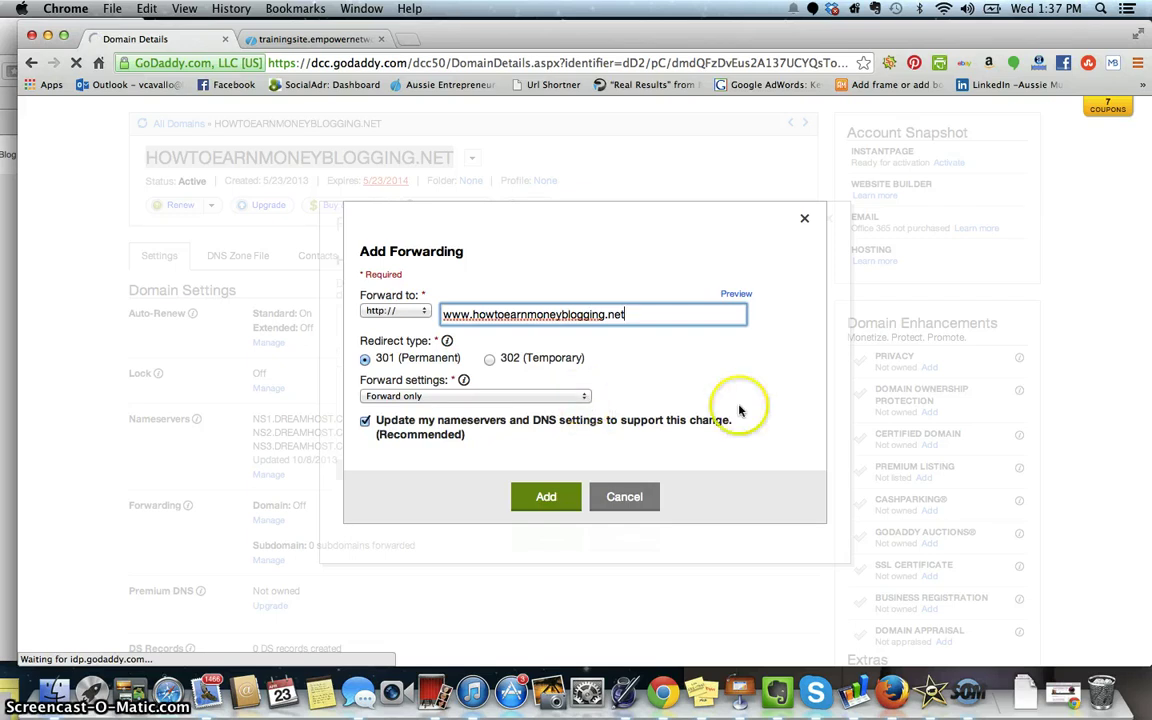
left_click(546, 497)
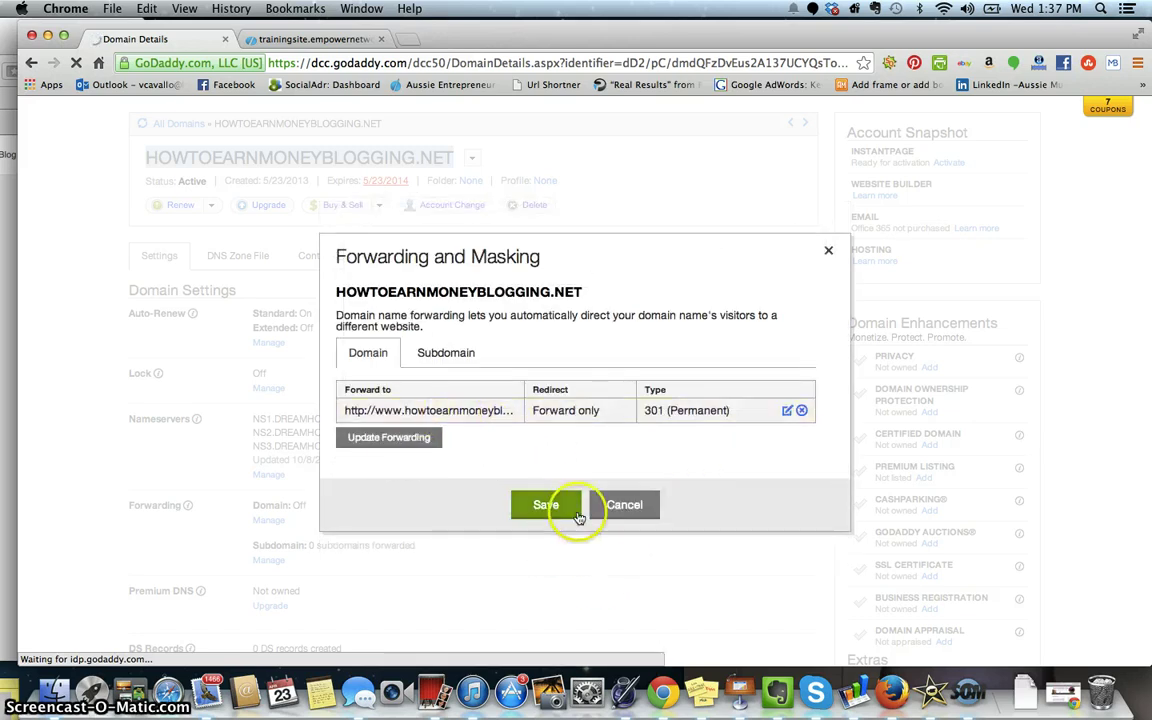
left_click(562, 505)
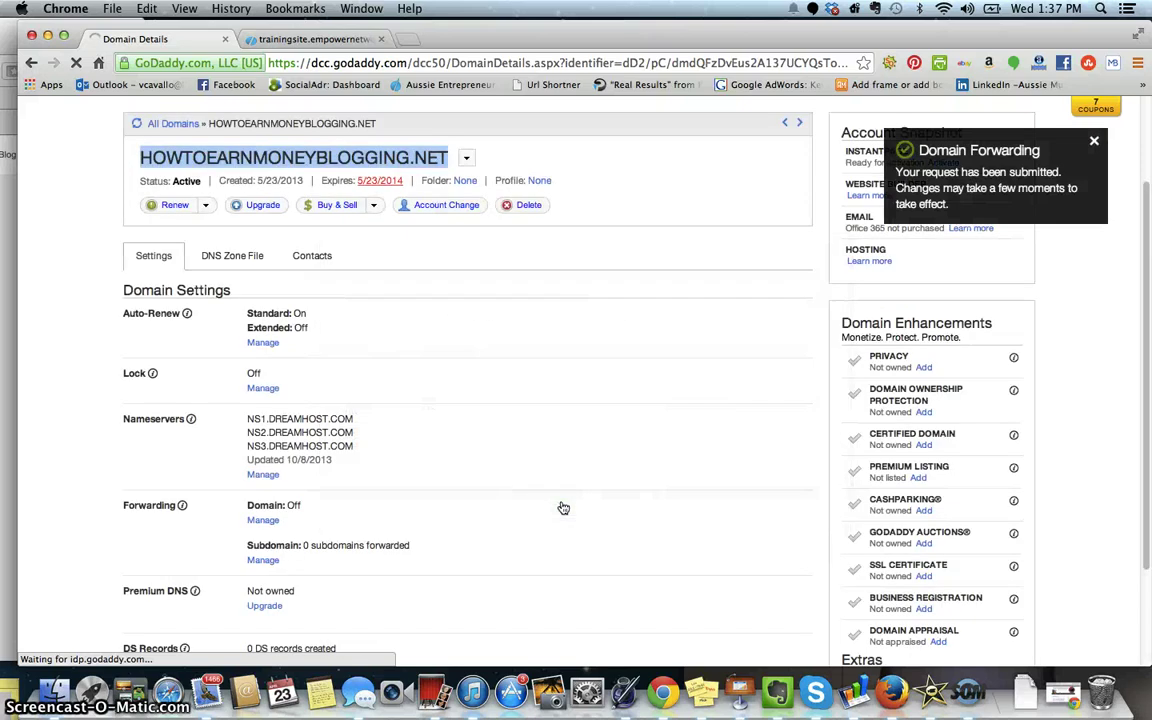
left_click(970, 692)
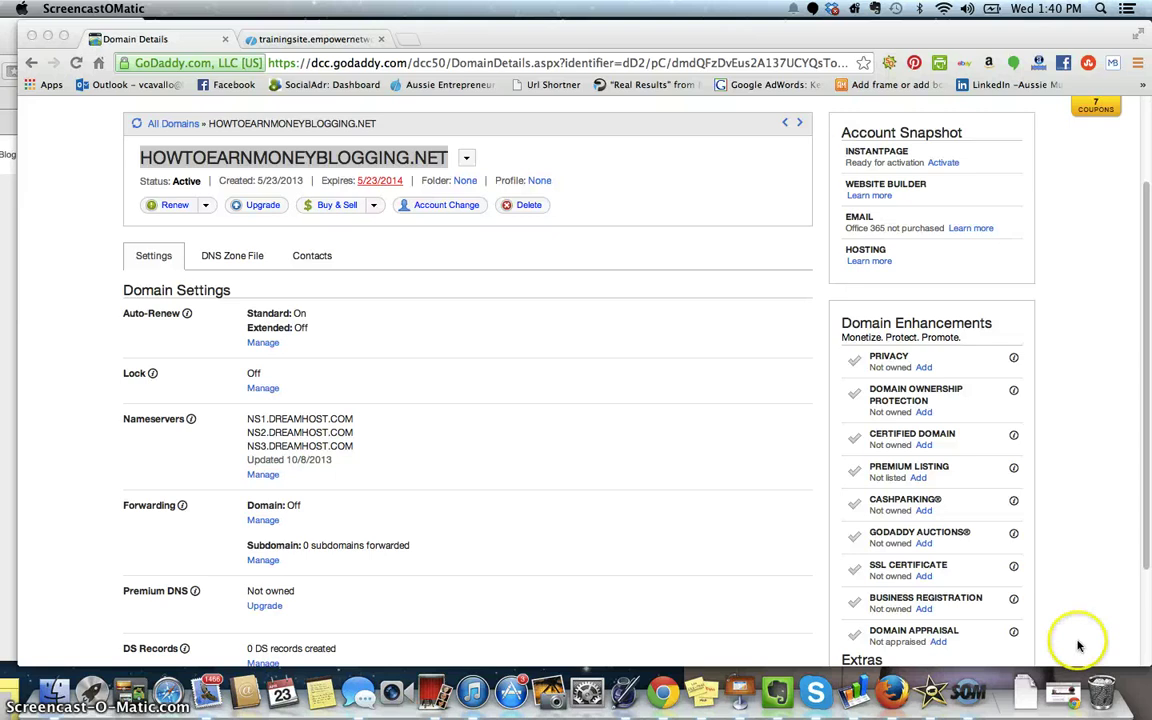
Open the DNS zone file of HOWTOEARNMONEYBLOGGING.NET and dismiss the classic DNS Manager notice
left_click(235, 259)
left_click(235, 259)
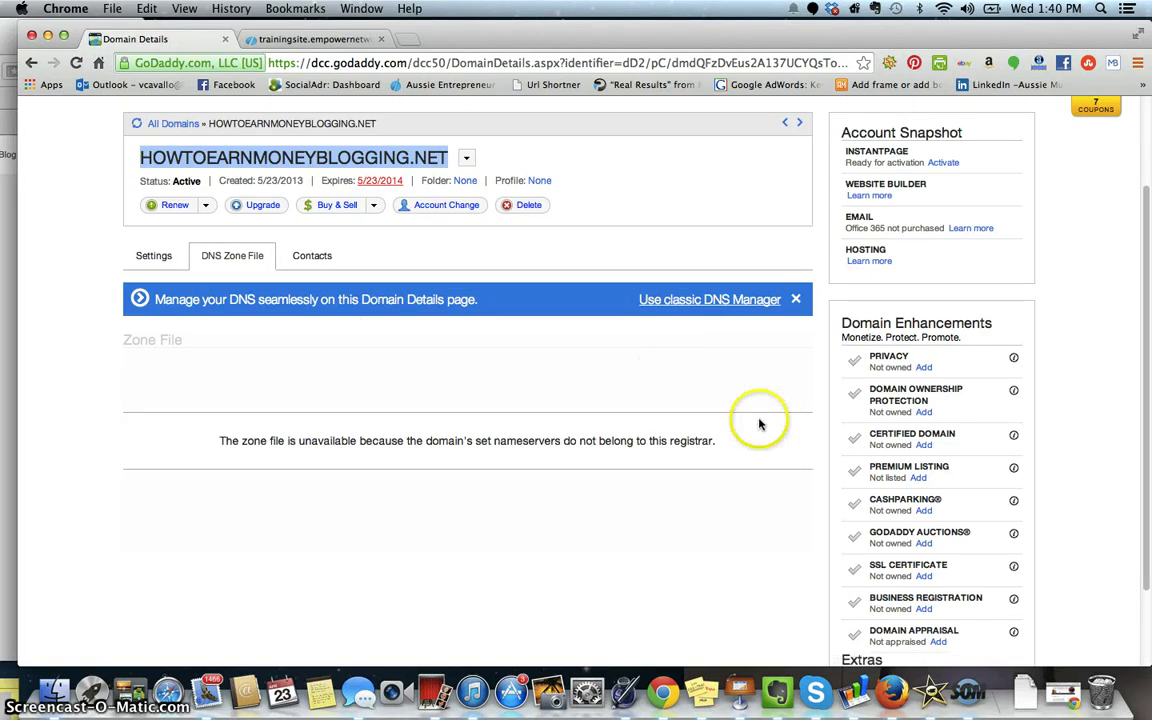
left_click(797, 301)
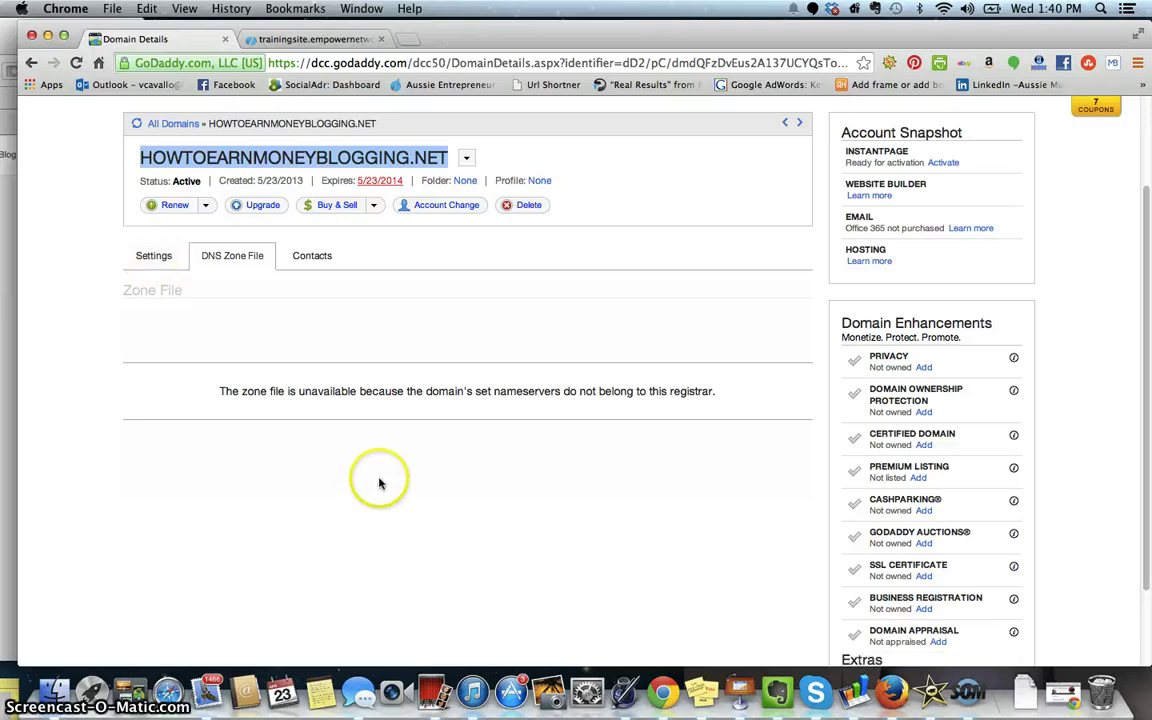
Leave the domain details for the list of all domains and go on to the My Account overview
scroll(383, 488, "up", 3)
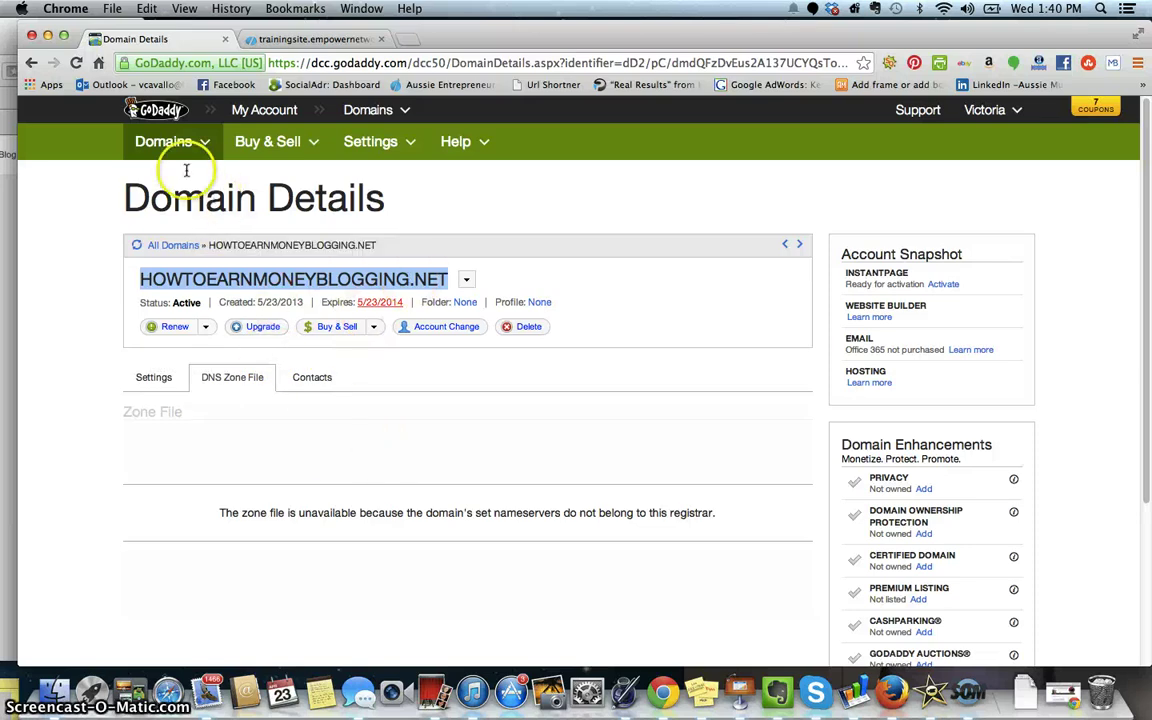
mouse_move(162, 143)
left_click(158, 190)
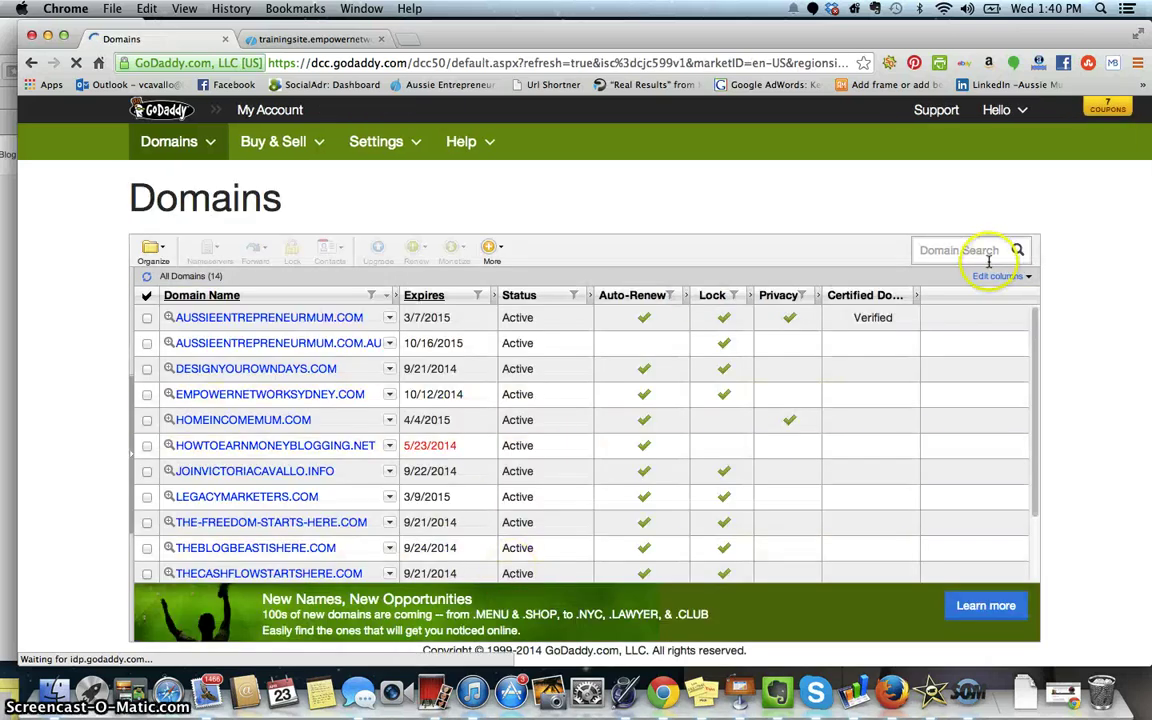
left_click(172, 142)
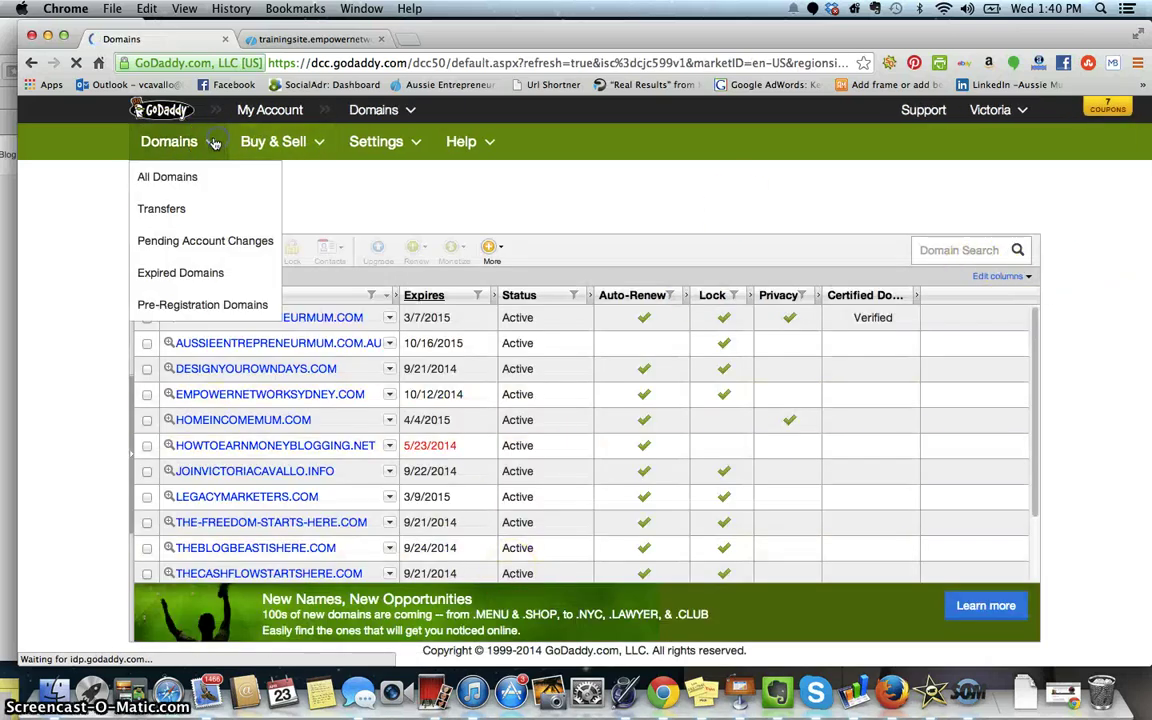
left_click(195, 178)
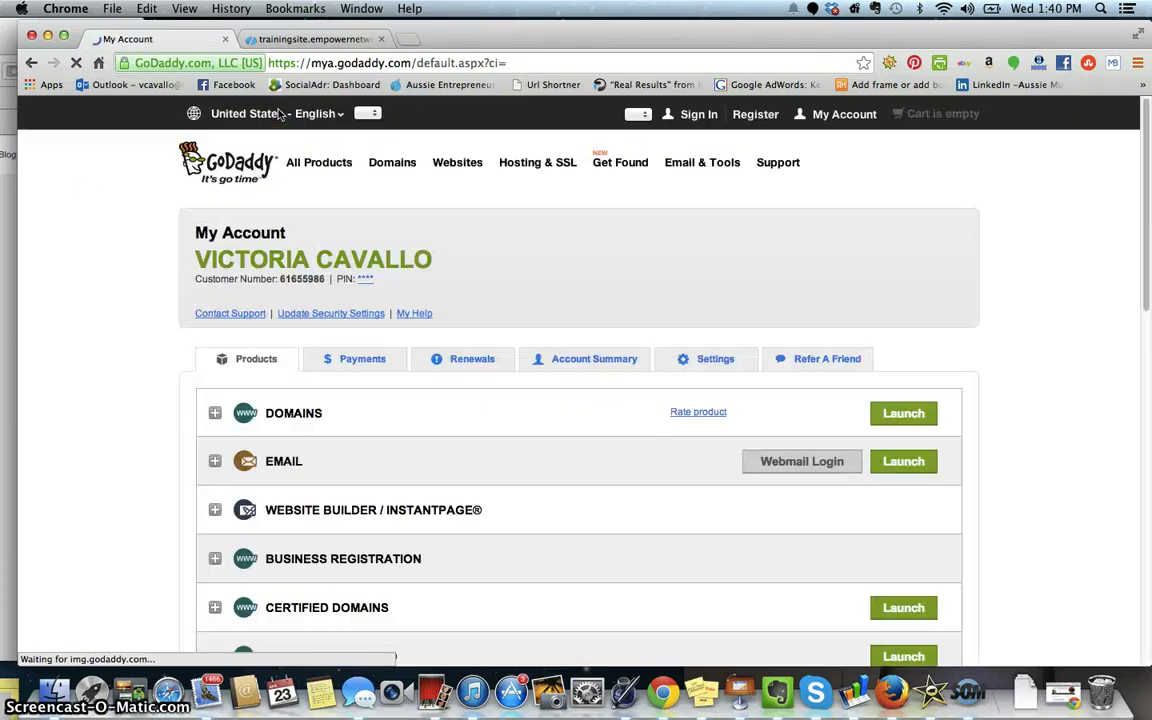
Expand the account's Domains product and open the details of aussieentrepreneurmum.com.au from the last page of domains
left_click(214, 416)
scroll(214, 416, "down", 3)
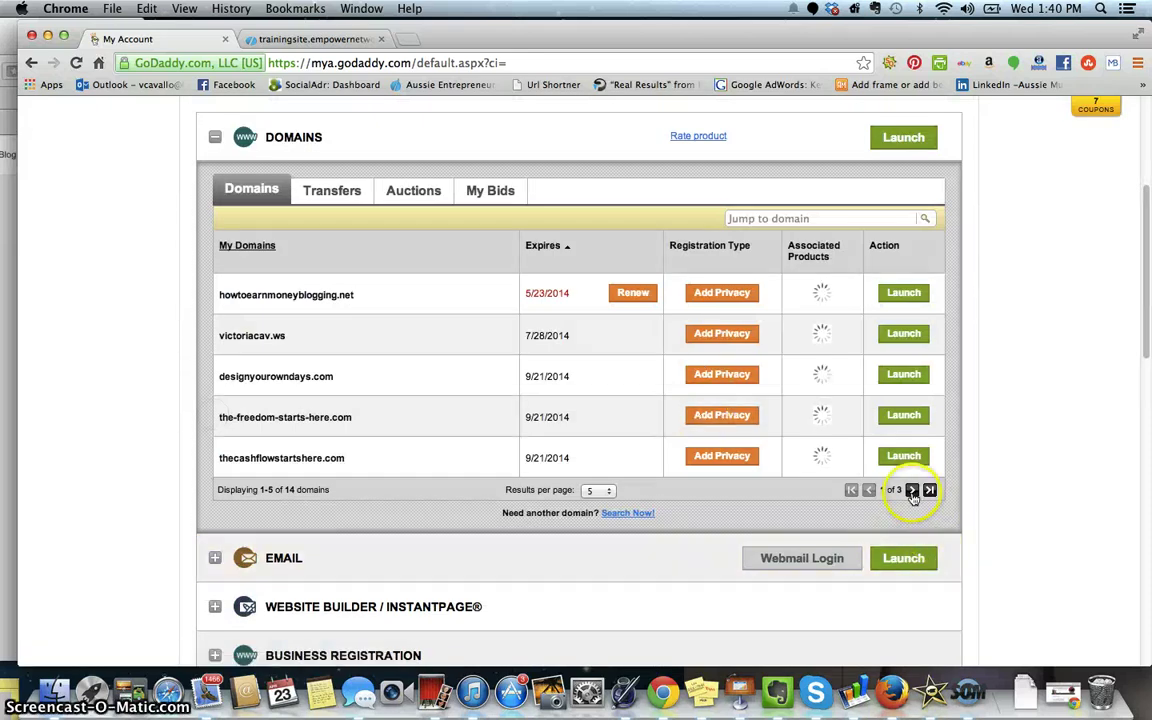
left_click(911, 492)
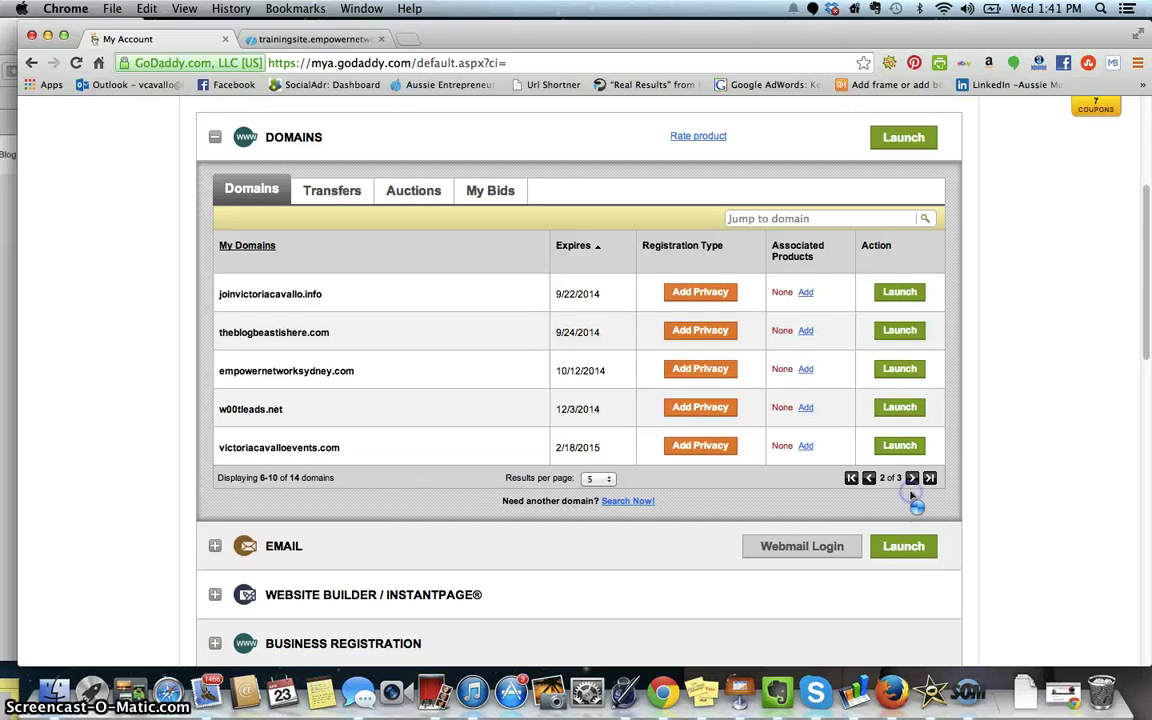
left_click(911, 479)
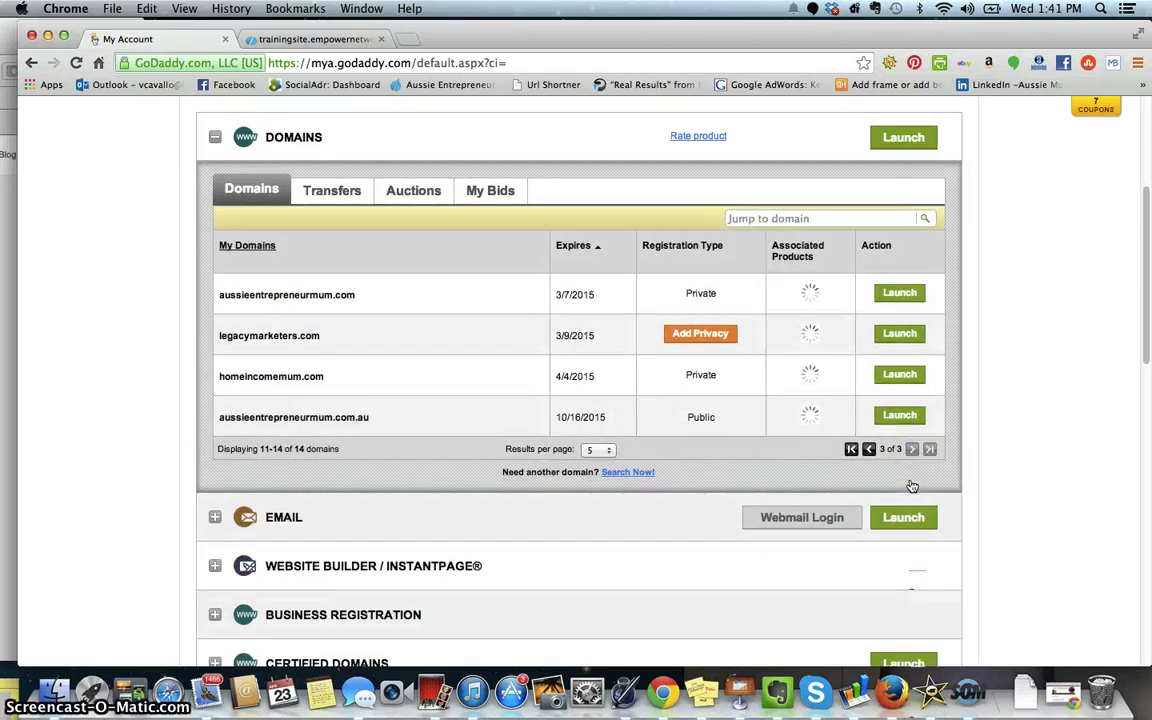
left_click(912, 408)
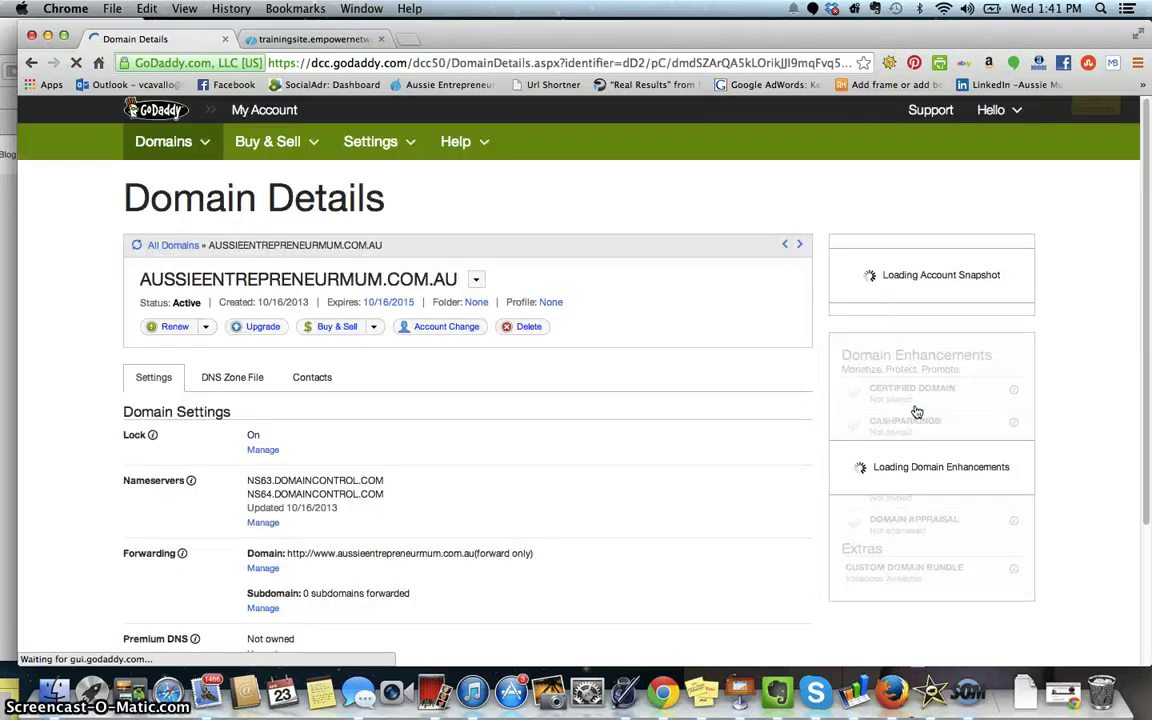
Open the www CNAME record in the DNS zone file of aussieentrepreneurmum.com.au for editing
left_click(229, 381)
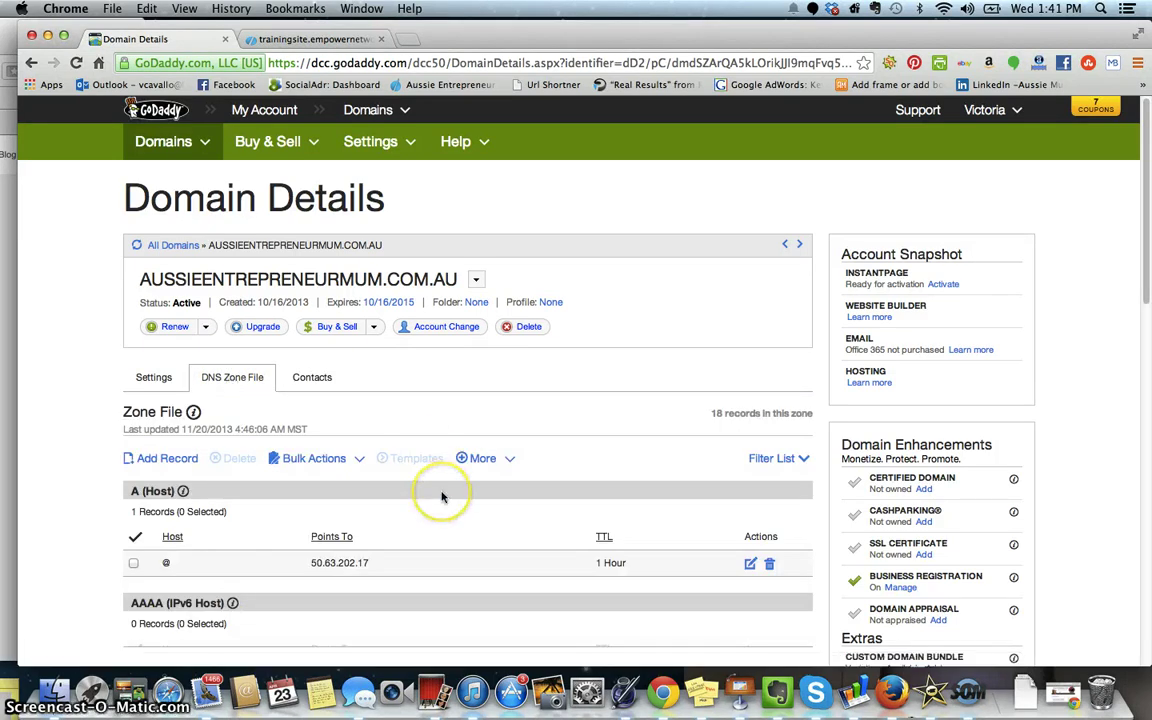
scroll(445, 497, "down", 5)
scroll(443, 497, "down", 4)
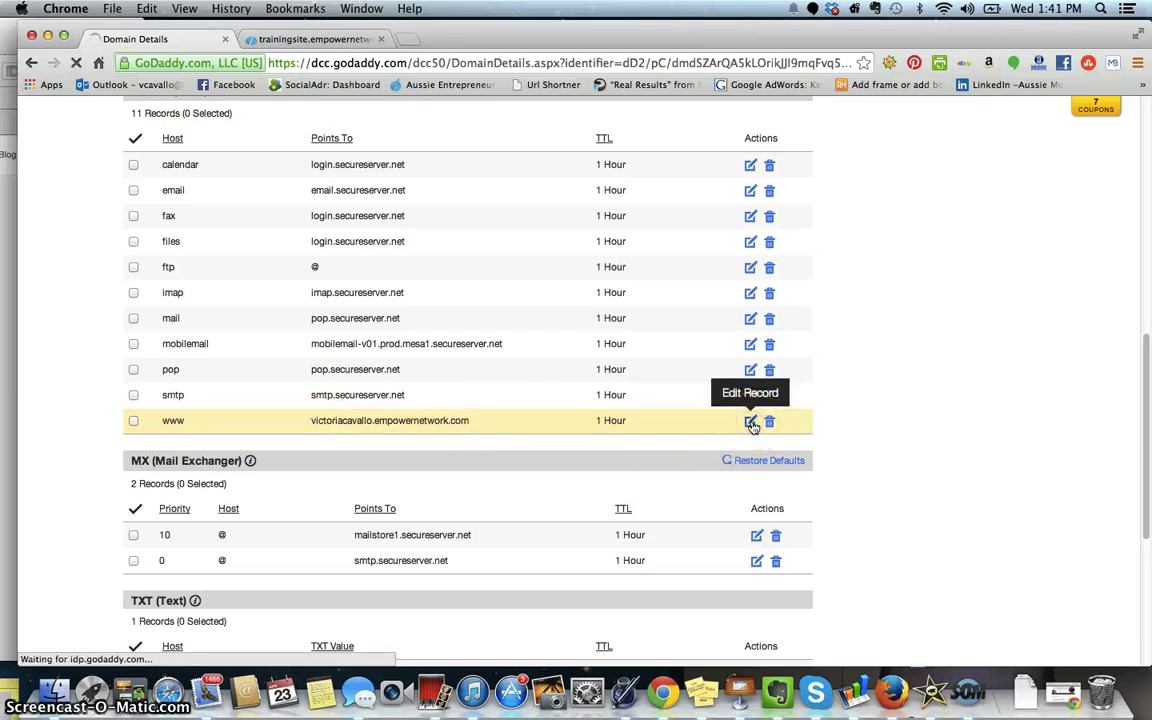
left_click(750, 421)
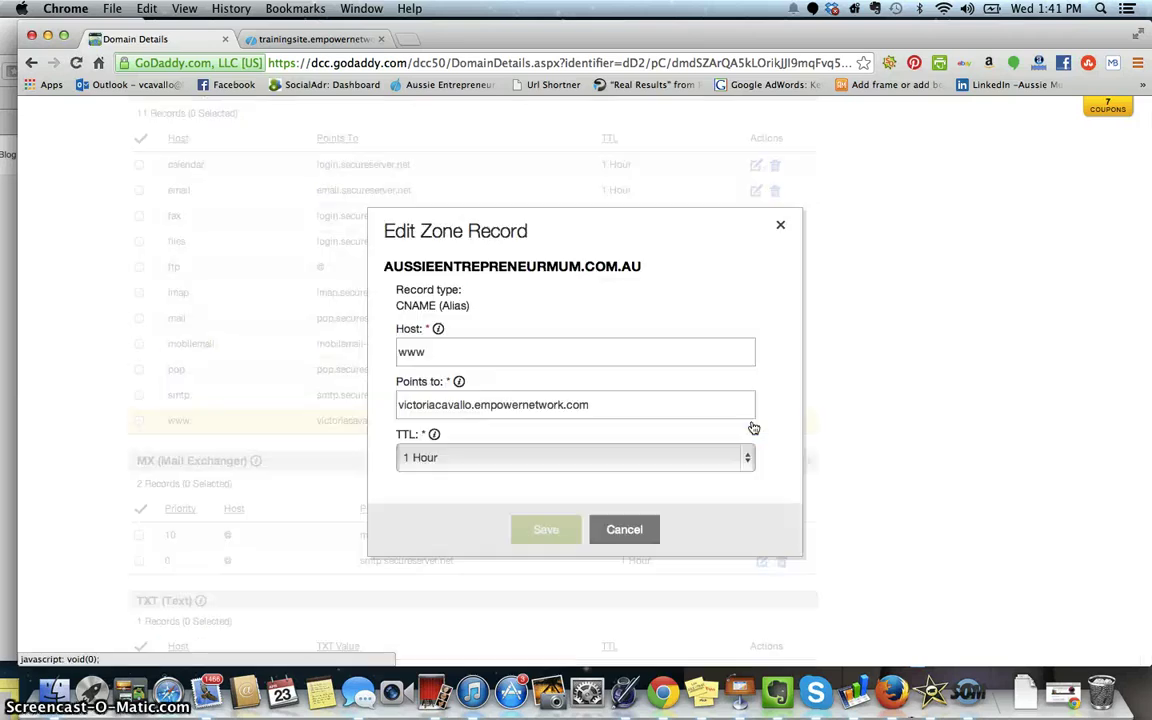
left_click(622, 404)
Copy the CNAME value trainingsite.empowernetwork.com from the trainingsite blog's custom domain instructions
left_click(305, 39)
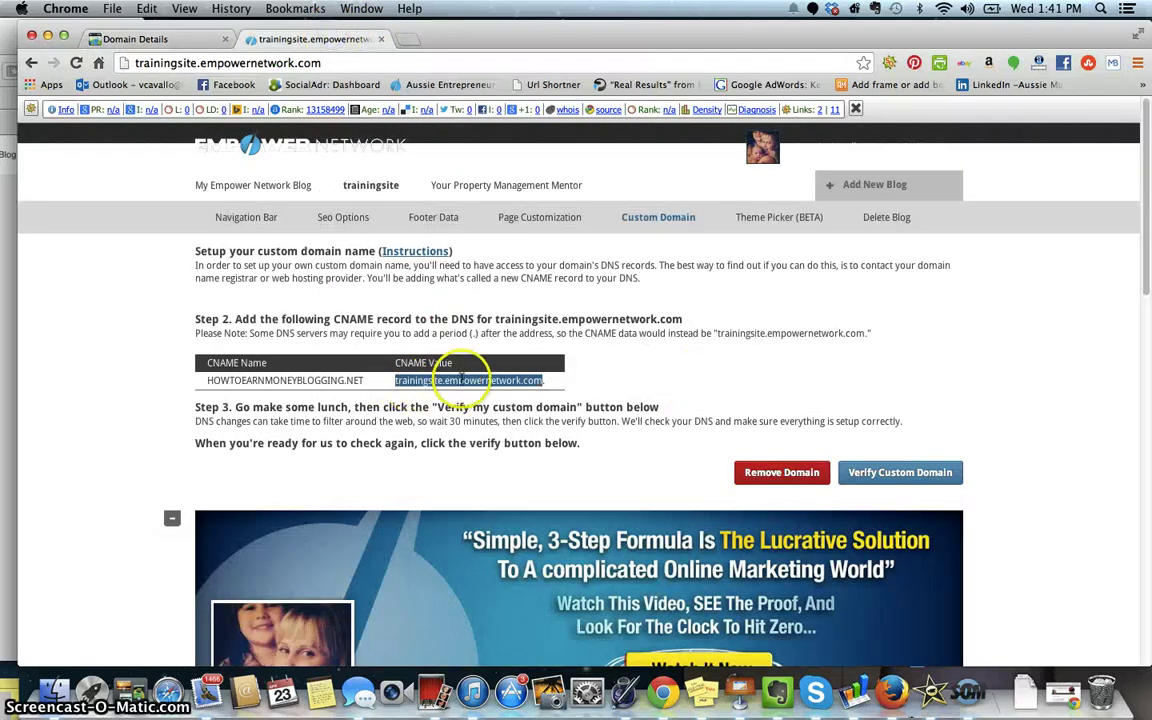
right_click(534, 381)
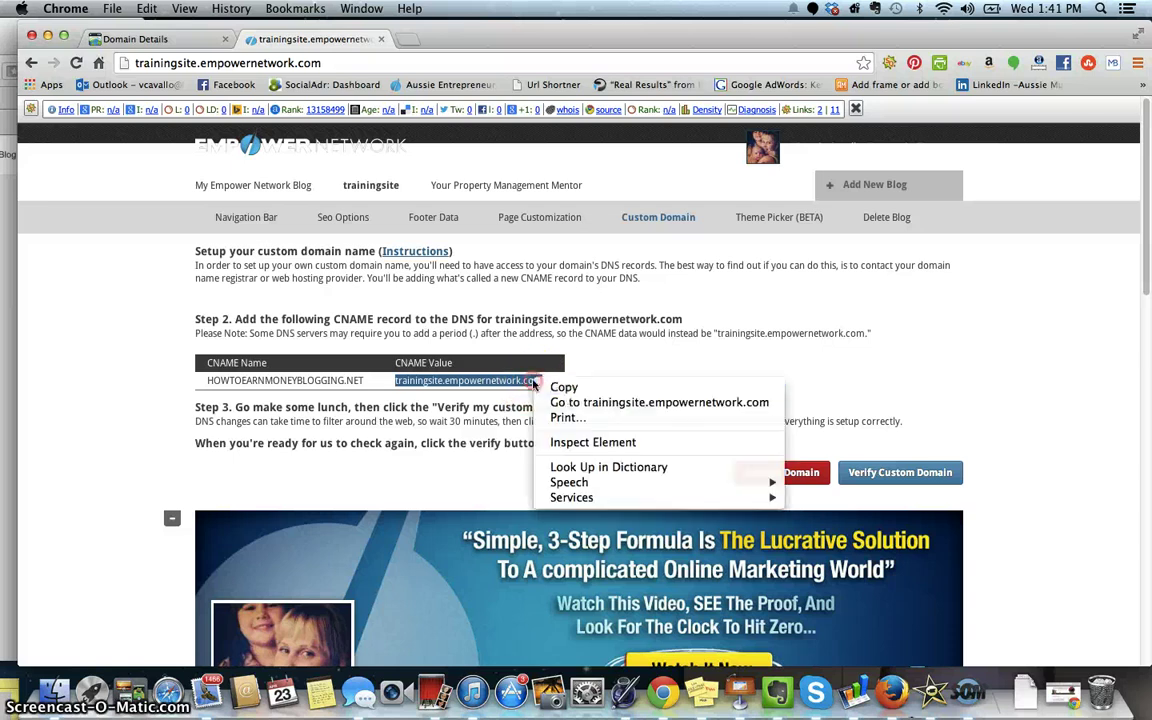
left_click(563, 387)
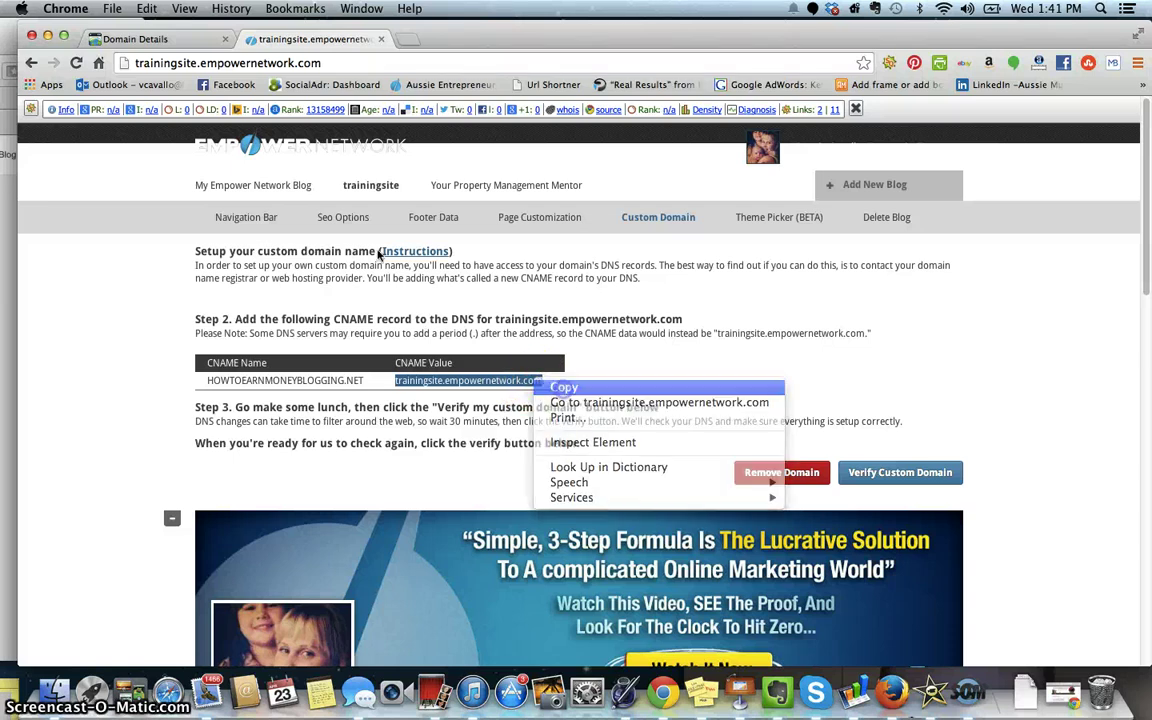
Return to the GoDaddy www record, select its Points to address and close the record without saving
left_click(133, 39)
left_click_drag(578, 404, 352, 406)
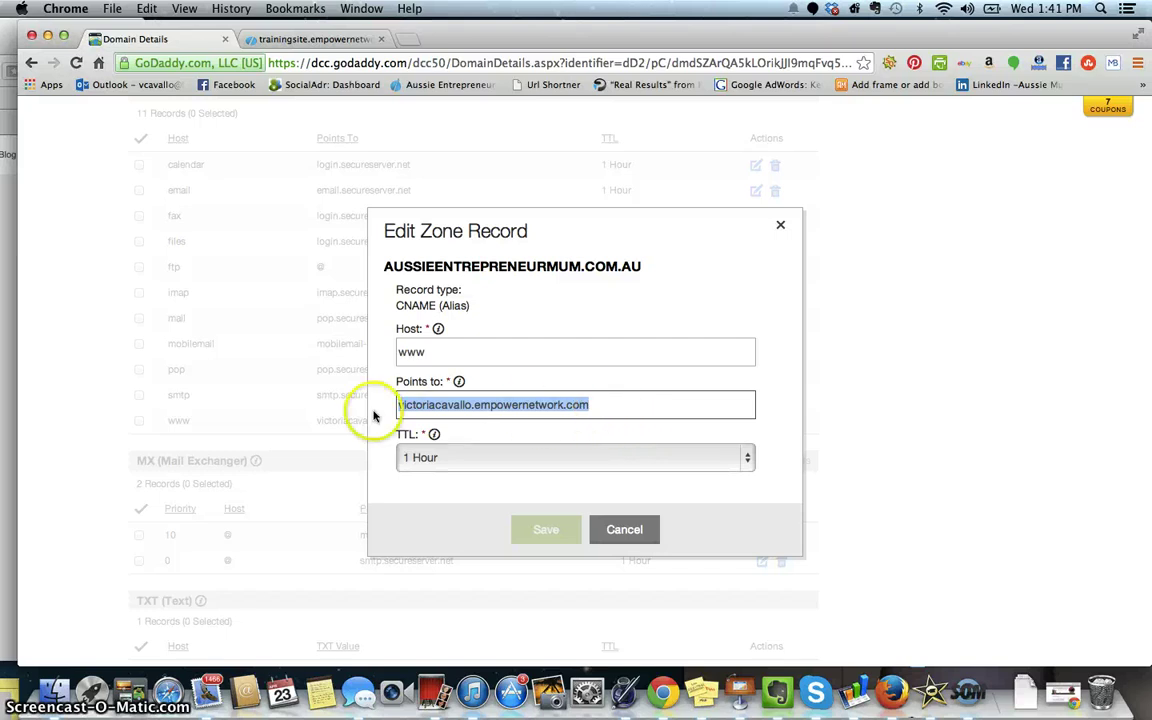
left_click(784, 229)
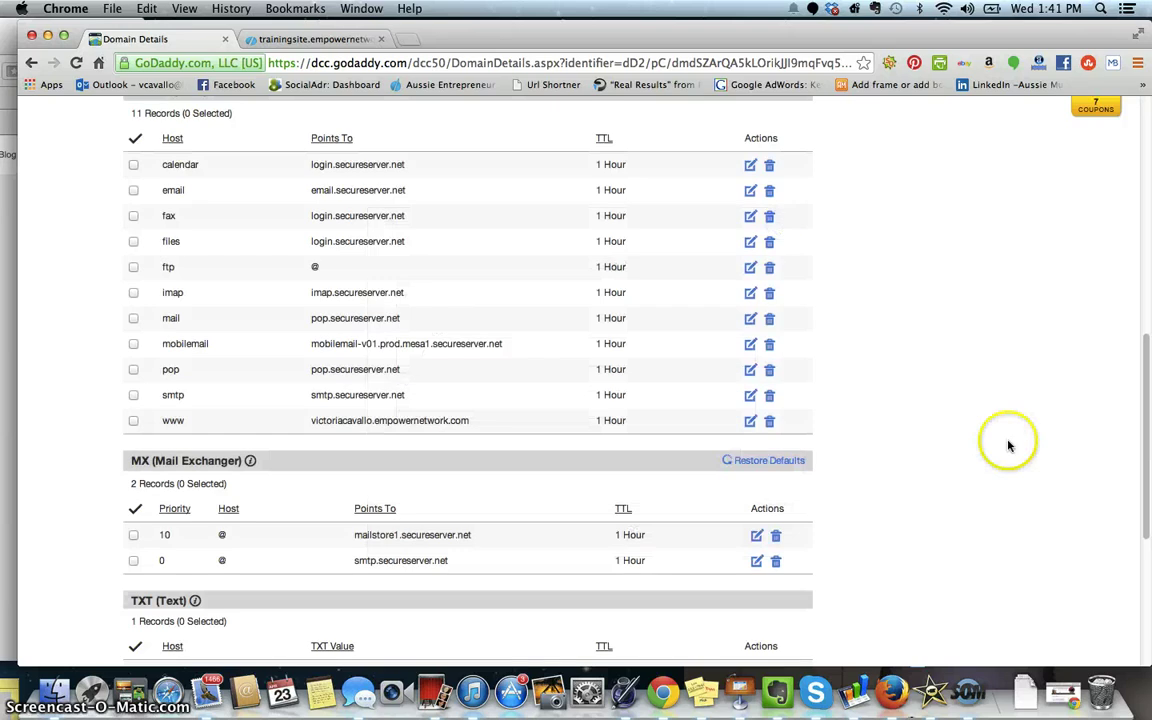
left_click(969, 700)
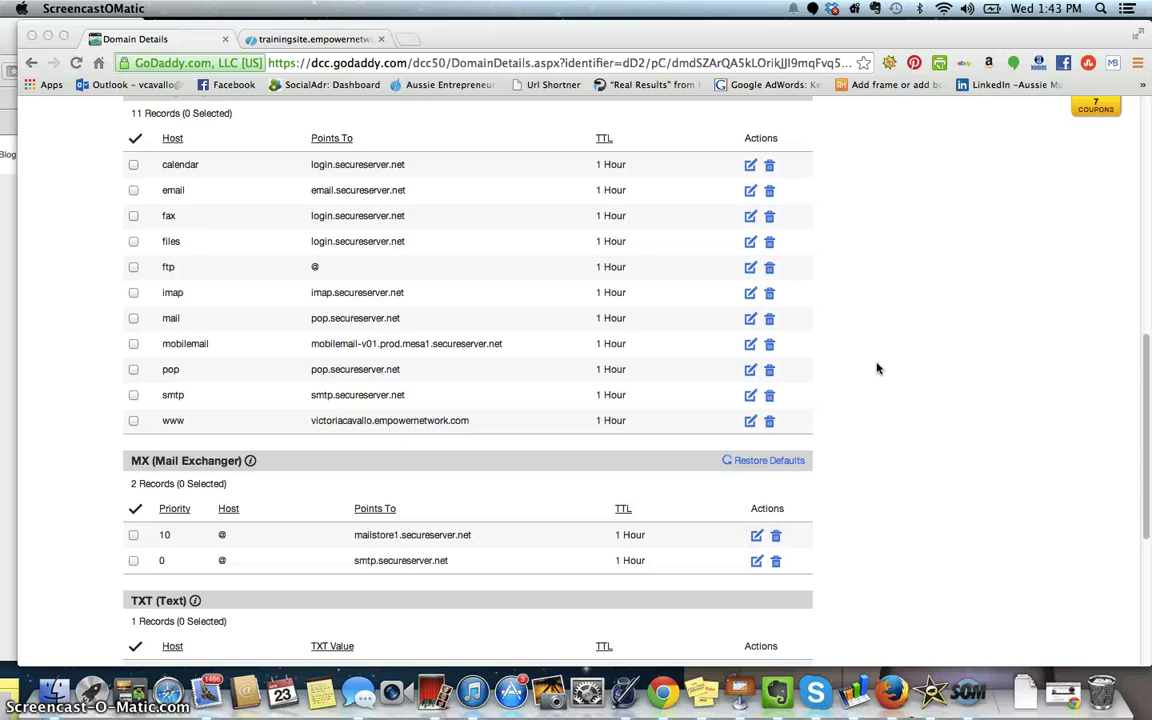
Revisit the trainingsite blog's custom domain verification instructions and open the main Aussie Entrepreneur Mum blog
left_click(312, 39)
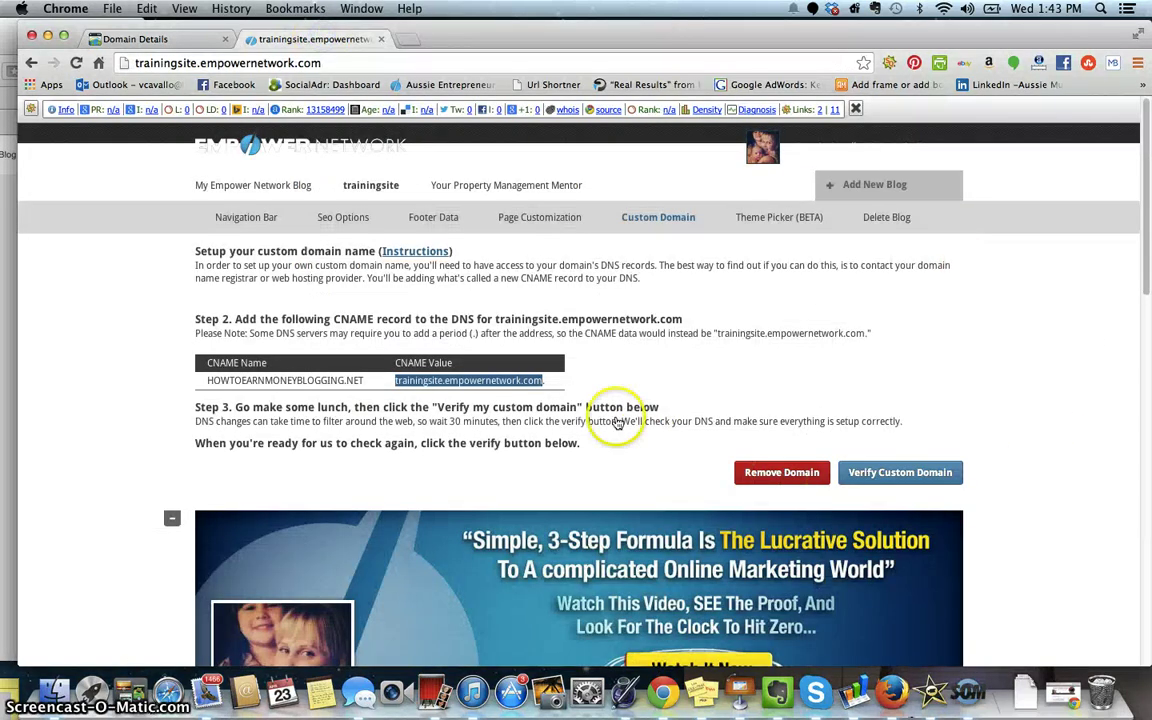
left_click(887, 474)
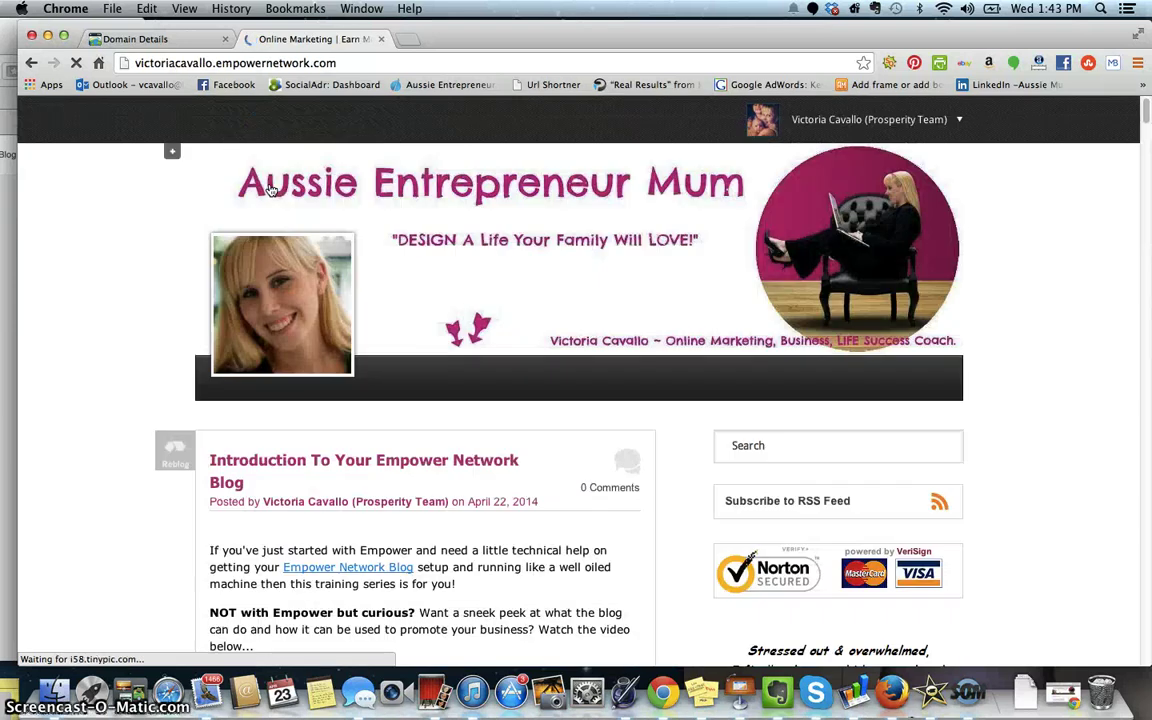
left_click(228, 249)
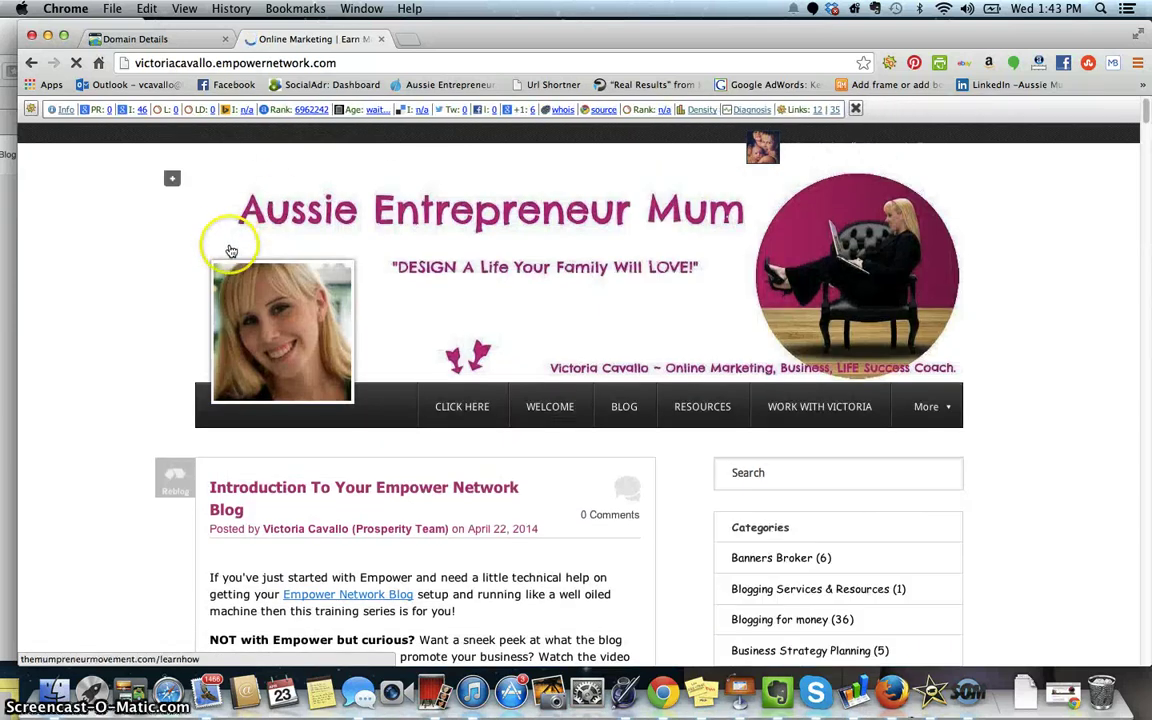